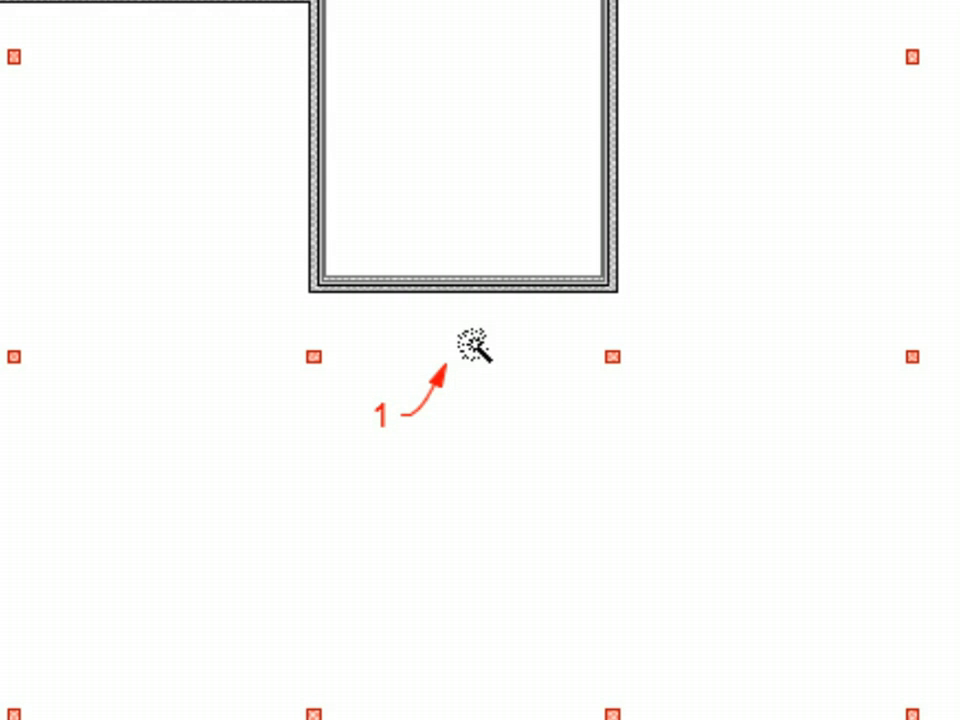
# - Magic-wand a slab along the walls and extend the green wall down to the column's guide line
pyautogui.click(476, 345)
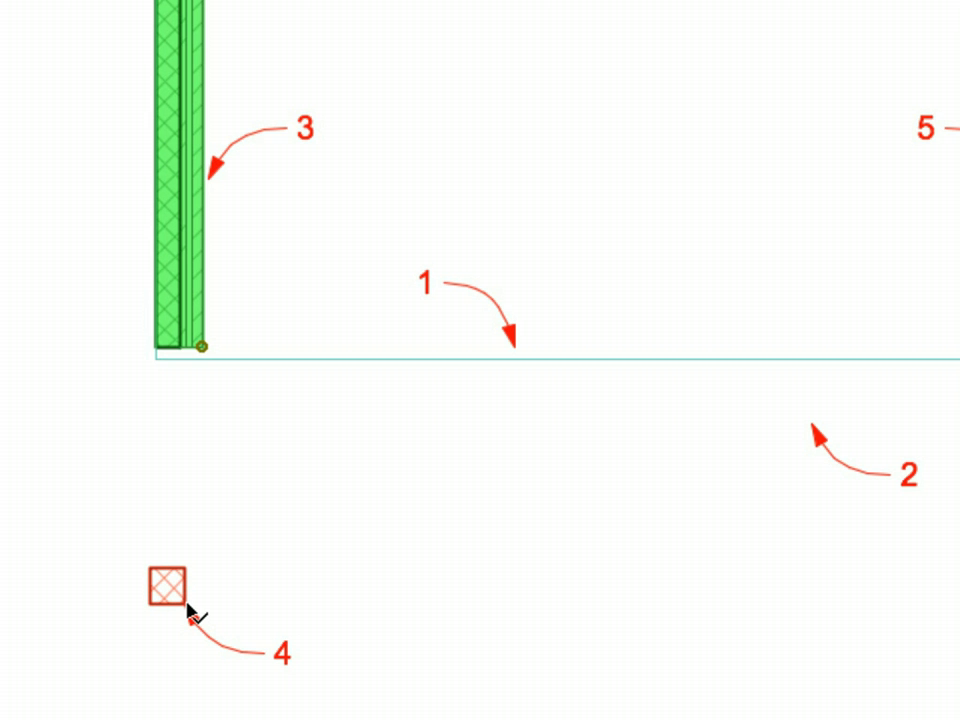
pyautogui.moveTo(189, 607)
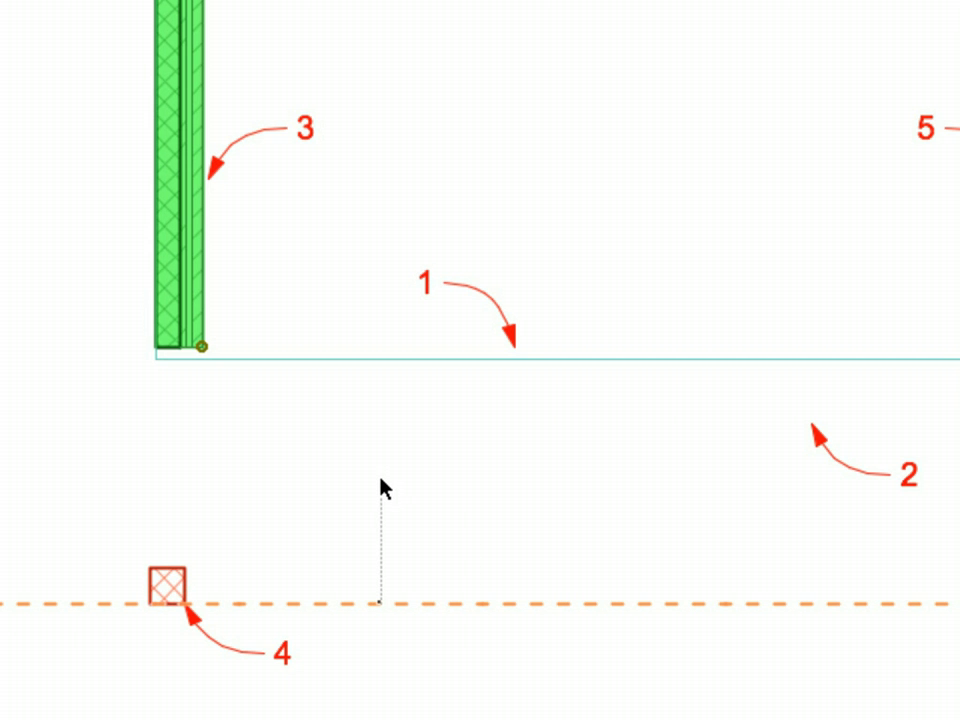
pyautogui.click(418, 604)
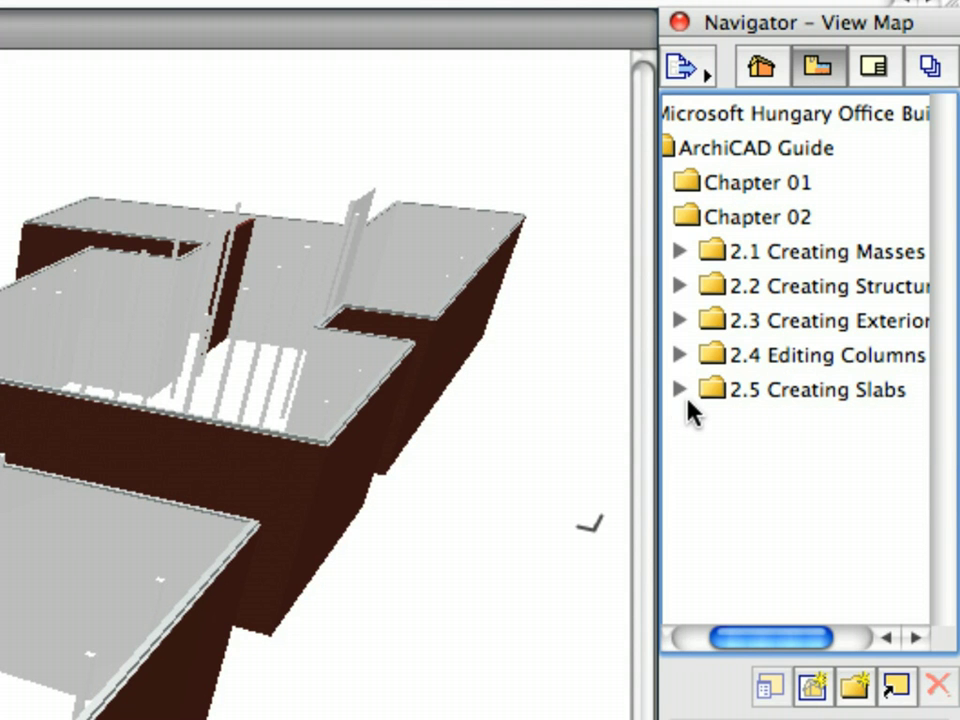
# - Open view 2.5.1 Slab-01/01 and set the Slab tool to the Slab-01 favorite
pyautogui.click(679, 390)
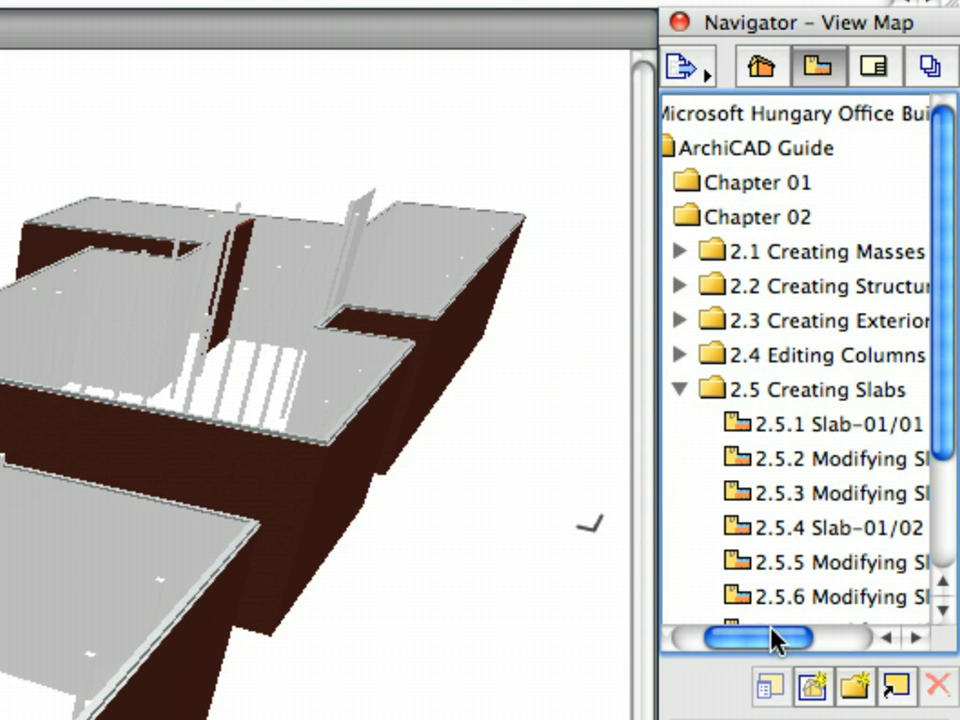
pyautogui.moveTo(776, 636); pyautogui.dragTo(789, 639)
pyautogui.click(816, 428)
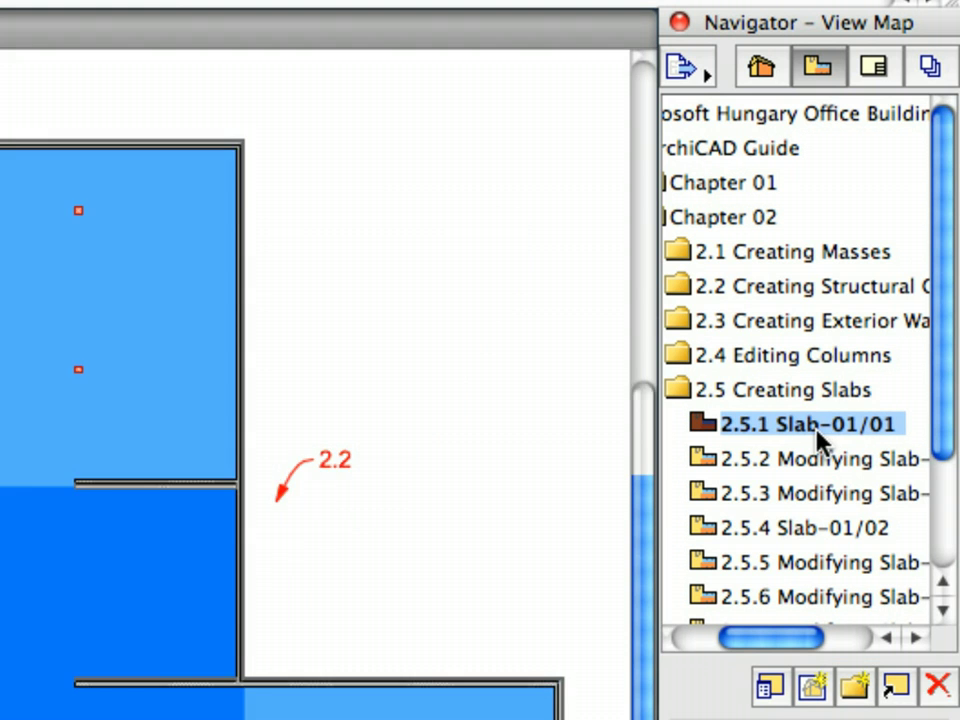
pyautogui.click(868, 428)
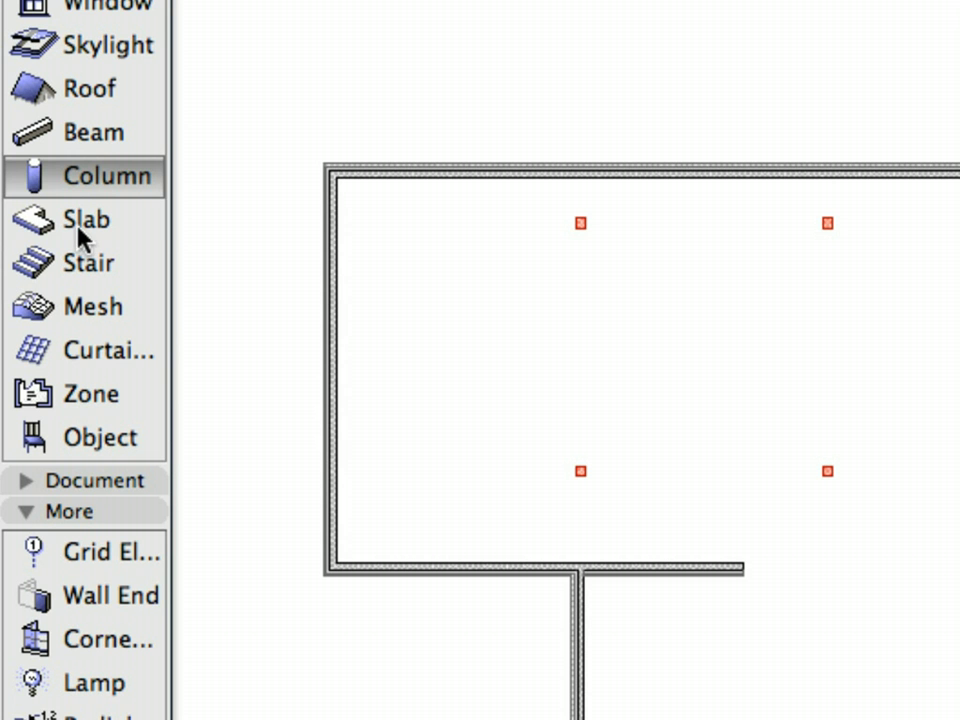
pyautogui.click(112, 219)
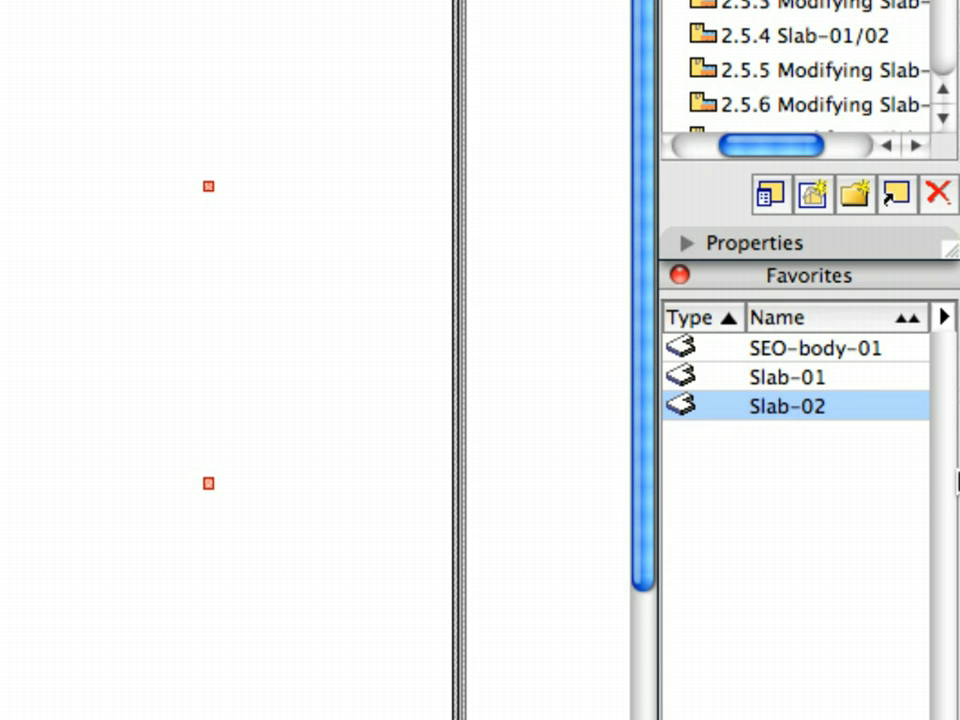
pyautogui.click(959, 393)
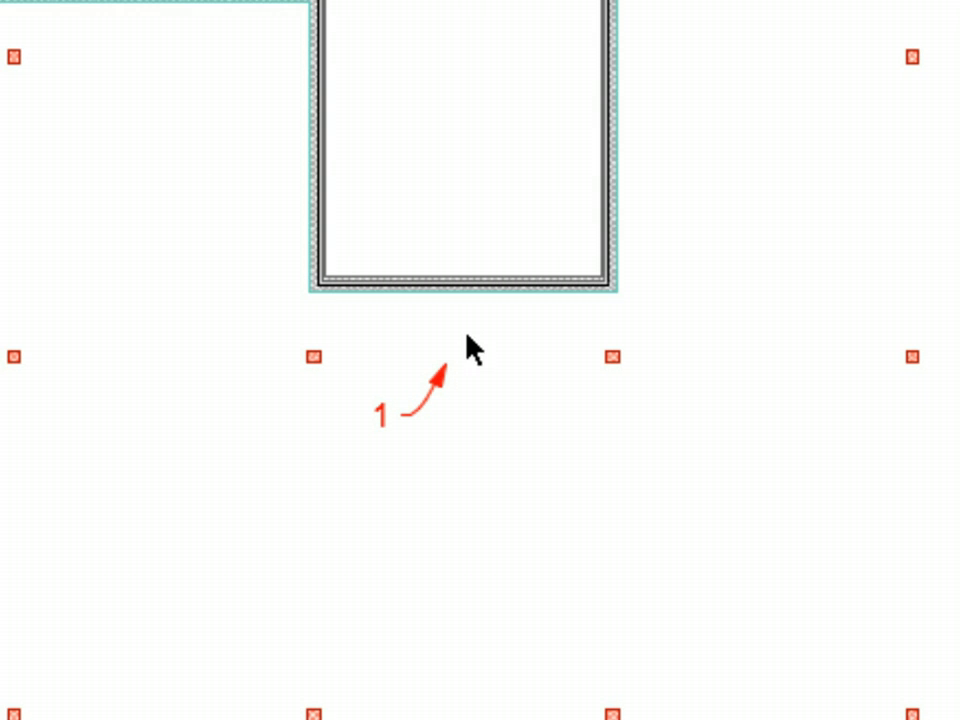
# - Select the first-floor slab, then switch to the 2.5.2 Modifying Slab view
pyautogui.moveTo(477, 345)
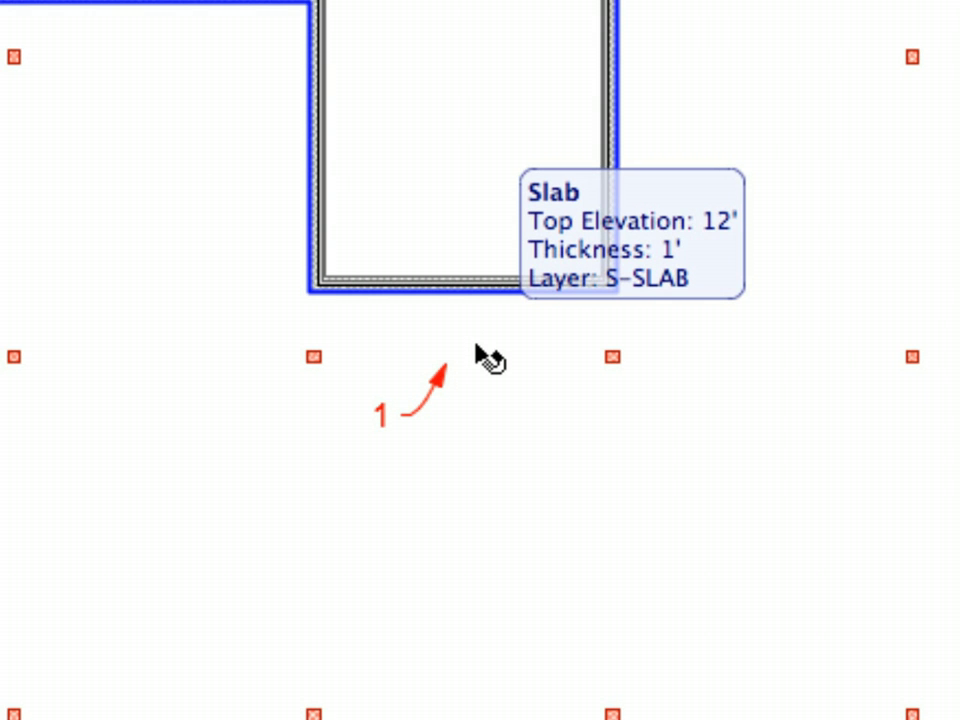
pyautogui.click(477, 346)
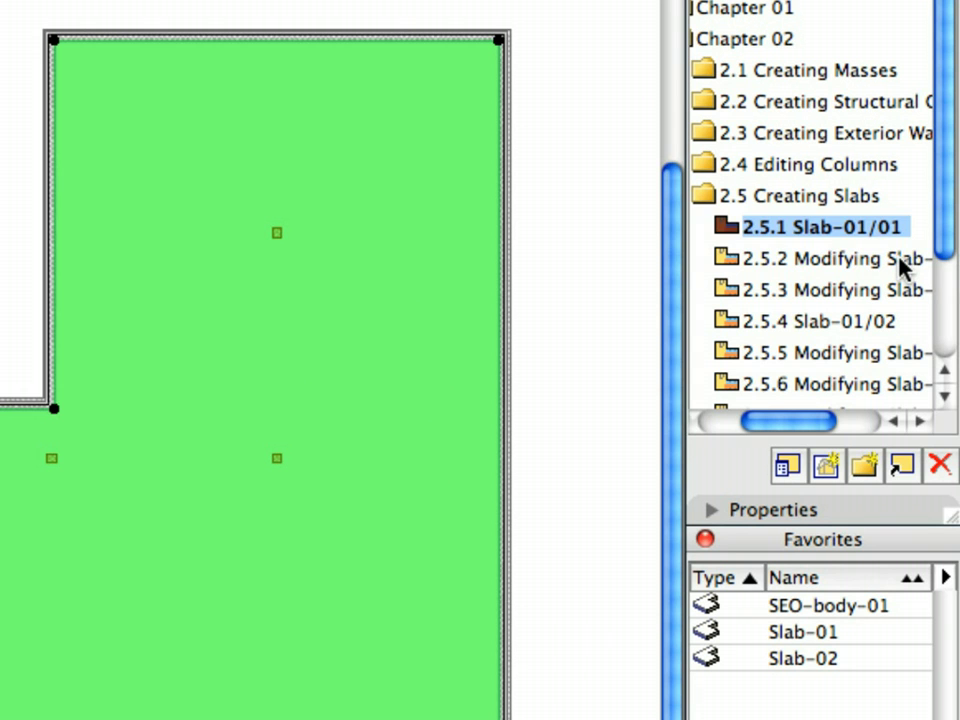
pyautogui.click(936, 268)
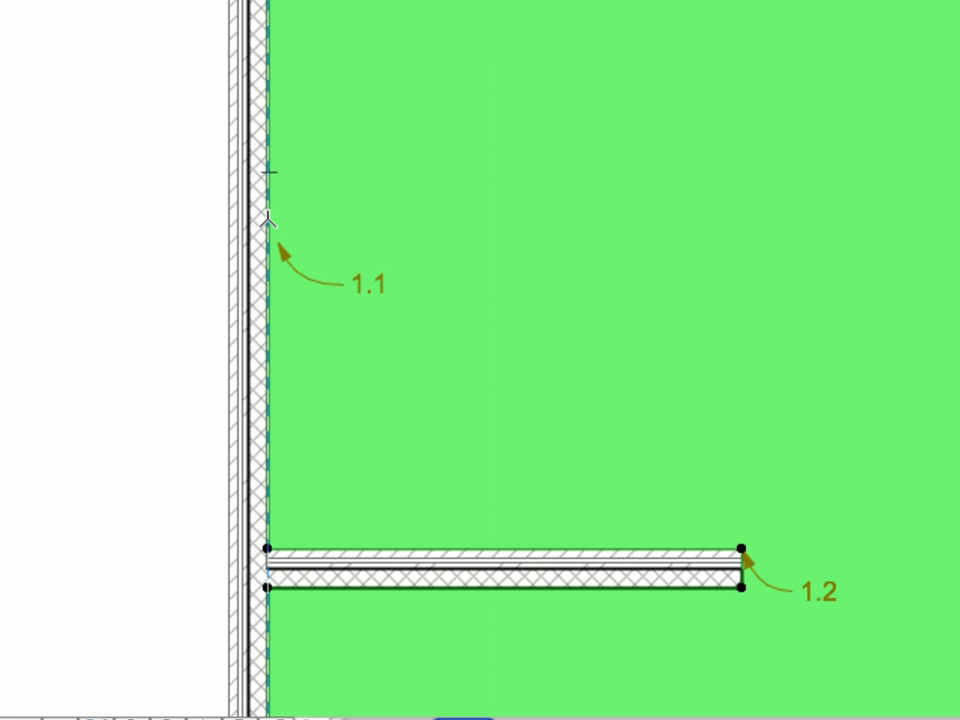
# - Offset the slab's left edge to the end of the short interior wall at point 1.2
pyautogui.click(268, 220)
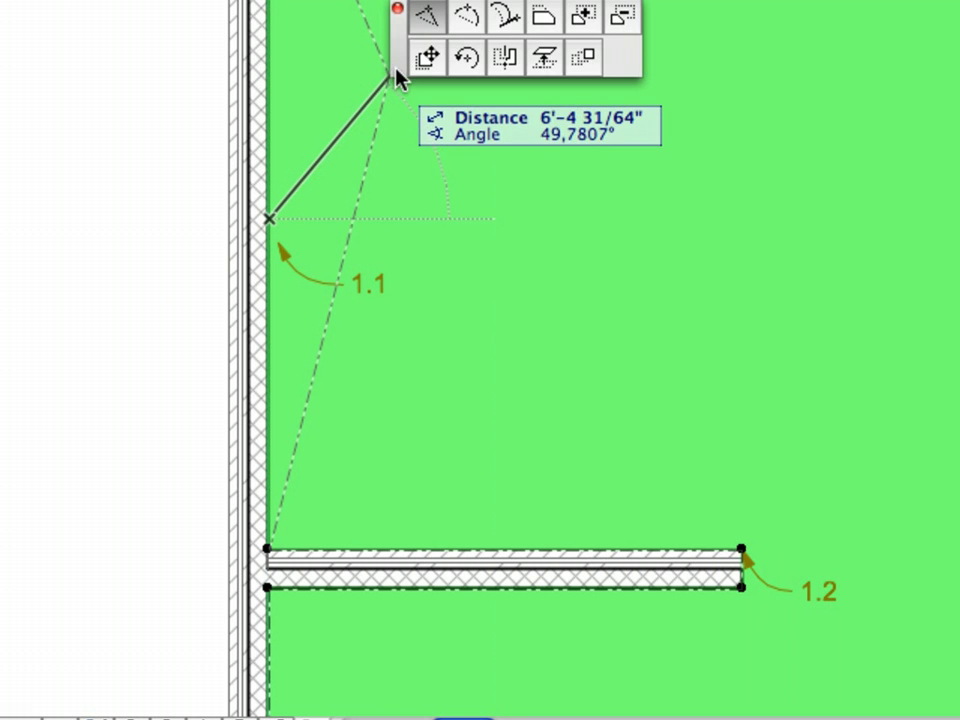
pyautogui.moveTo(396, 79); pyautogui.dragTo(508, 264)
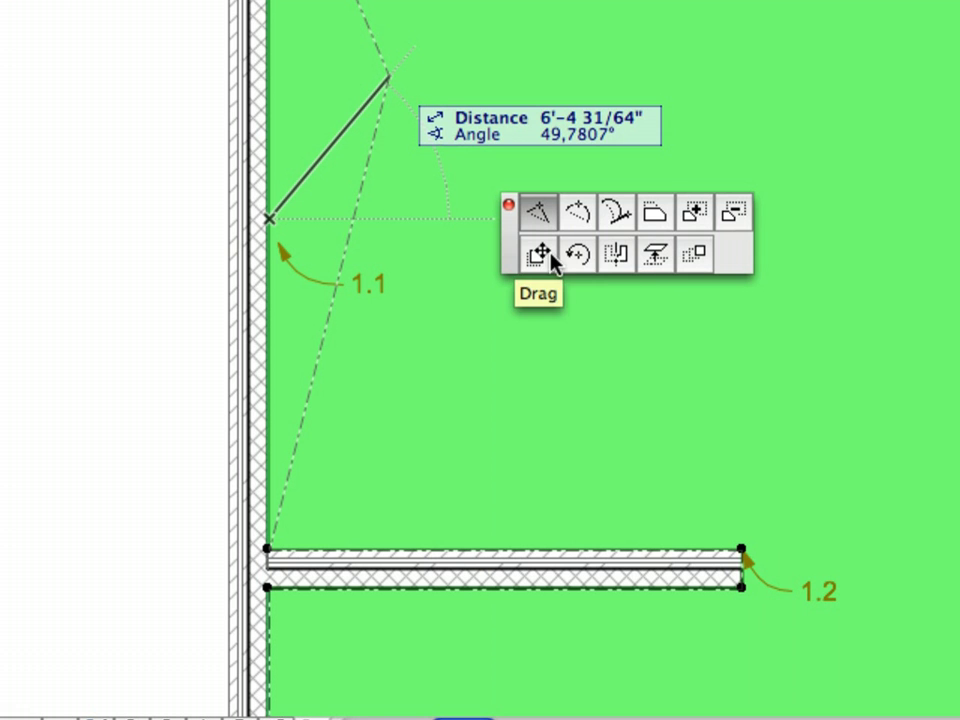
pyautogui.click(660, 214)
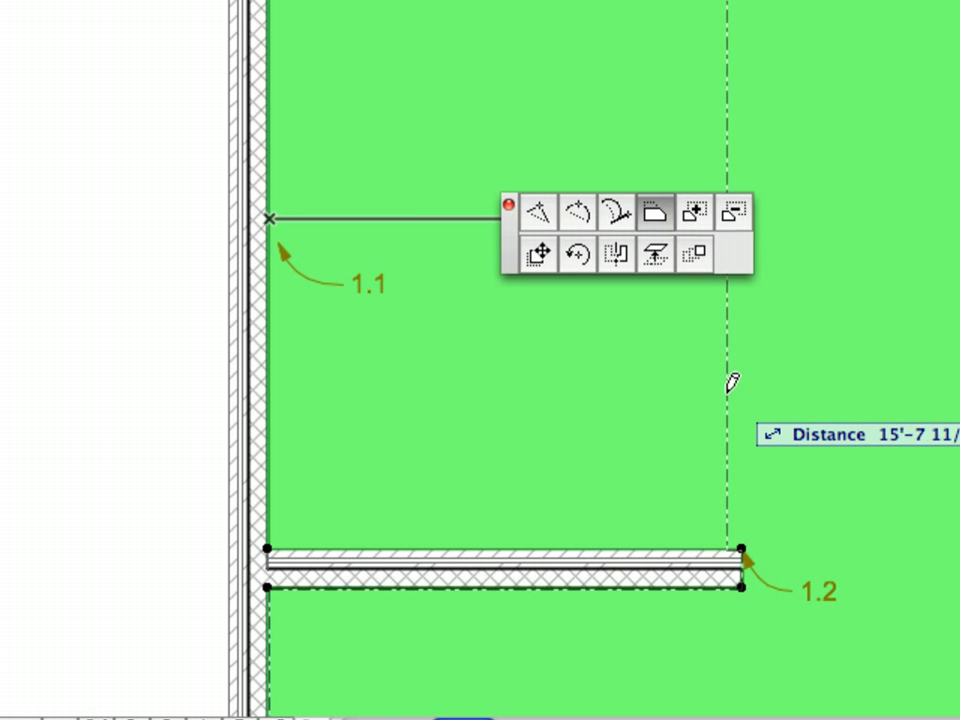
pyautogui.click(743, 542)
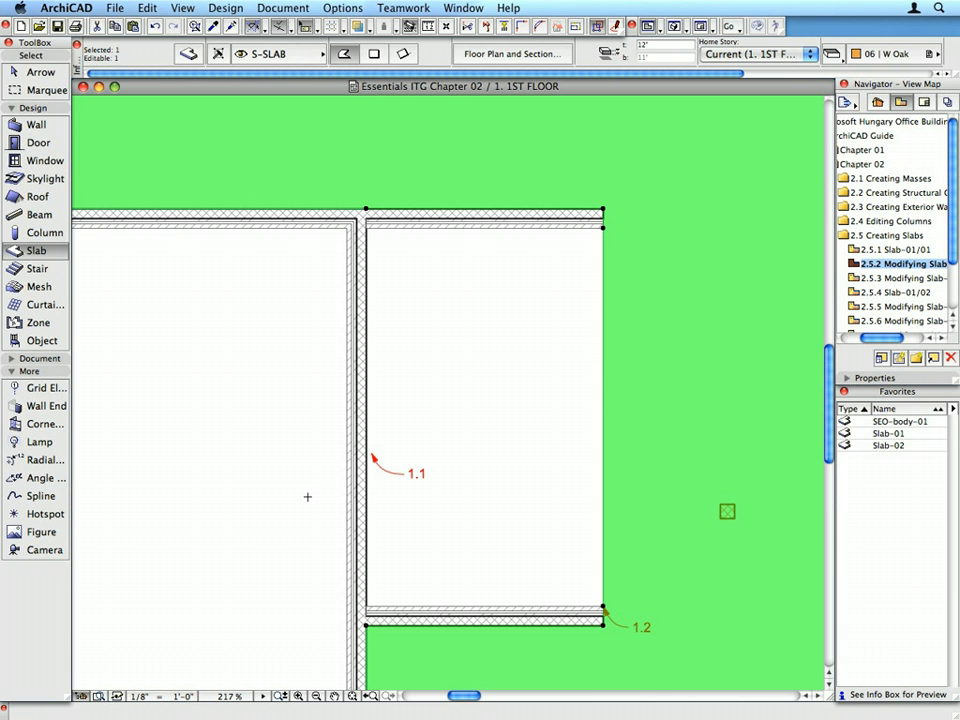
# - Deselect the slab and trim away the vertical wall segment at point 1.1
pyautogui.press('Escape')
pyautogui.hotkey('shift', 'F1')
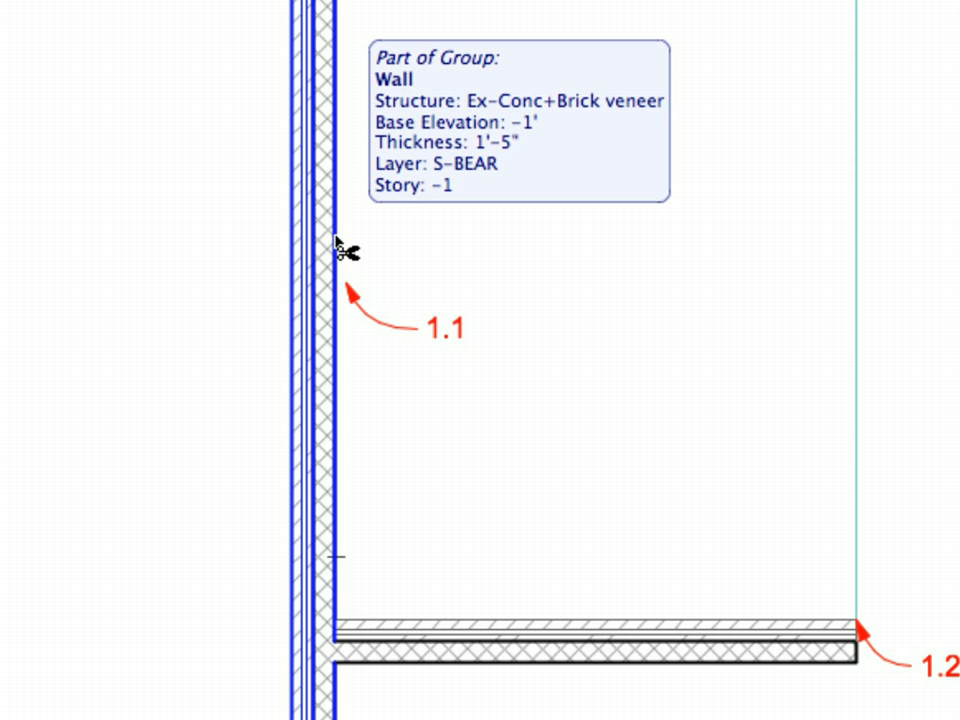
pyautogui.keyDown('super'); pyautogui.click(336, 240); pyautogui.keyUp('super')
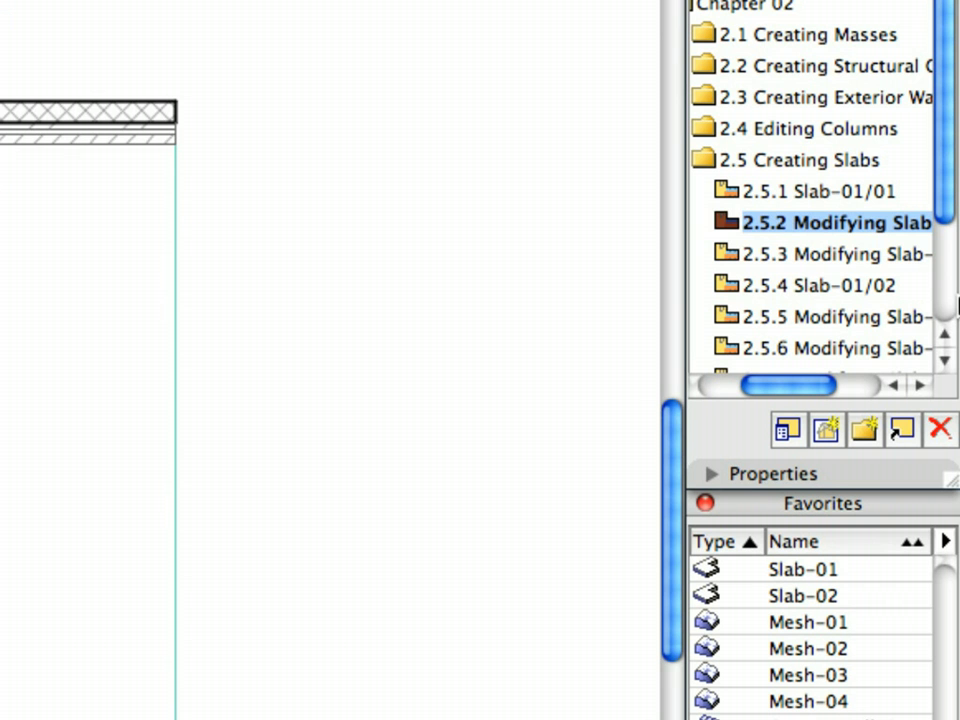
# - In the 2.5.3 Modifying Slab view, delete the bottom wall
pyautogui.doubleClick(902, 262)
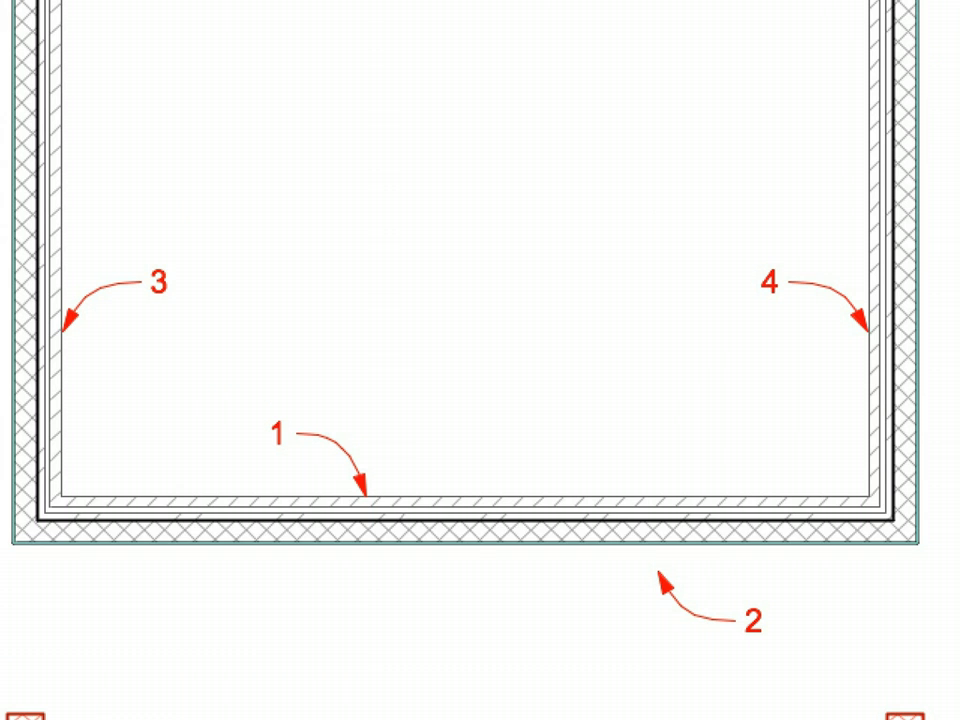
pyautogui.click(440, 517)
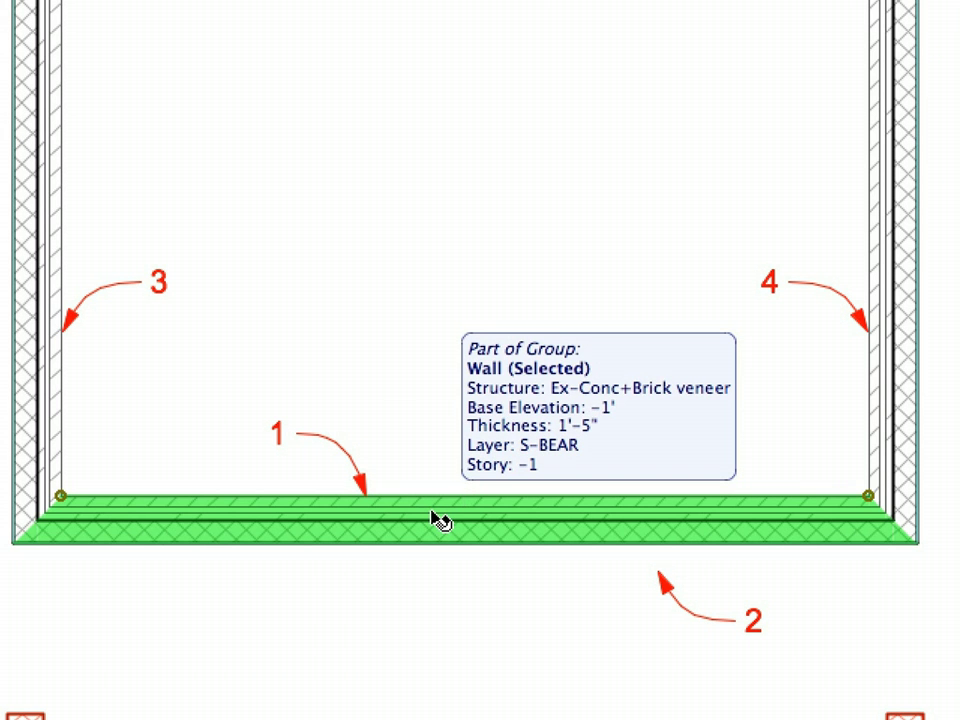
pyautogui.rightClick(304, 154)
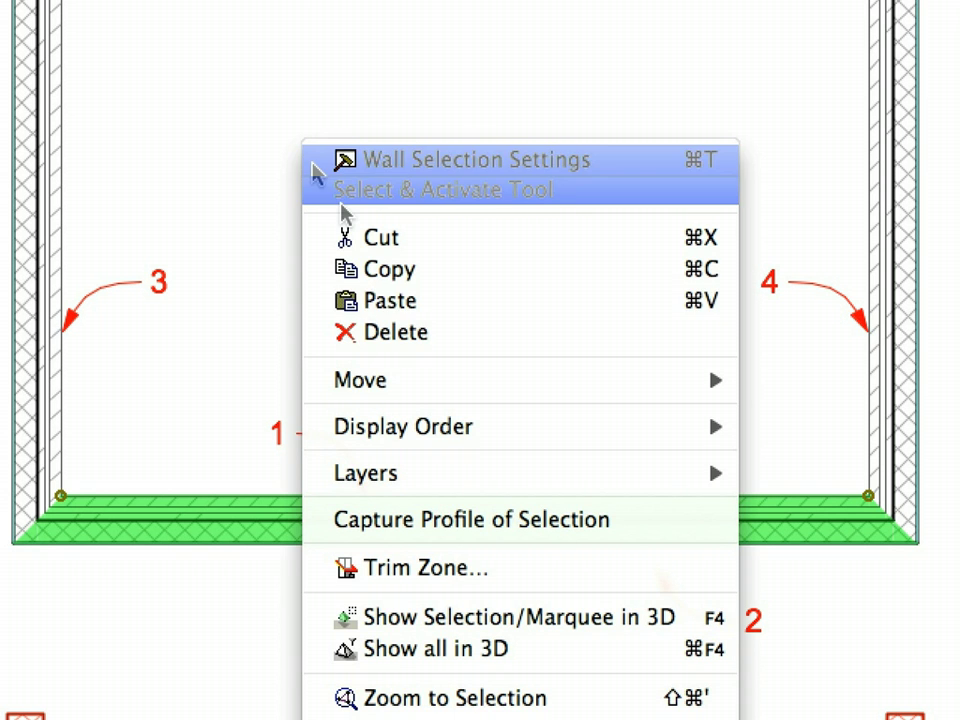
pyautogui.click(428, 331)
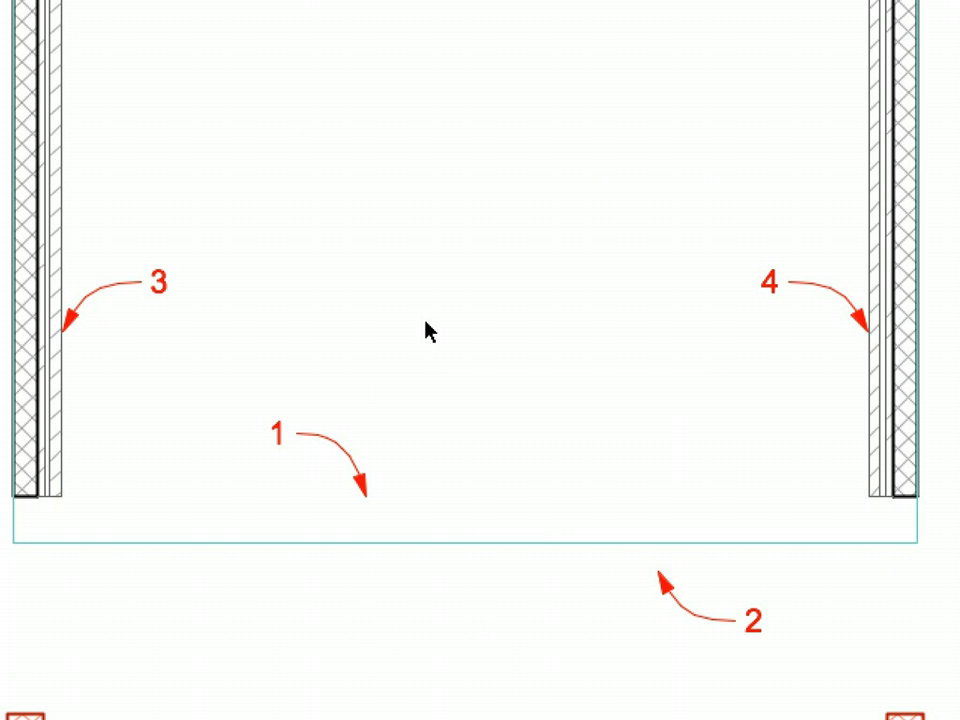
# - Offset the slab's bottom edge inward by 1 and deselect it
pyautogui.click(543, 548)
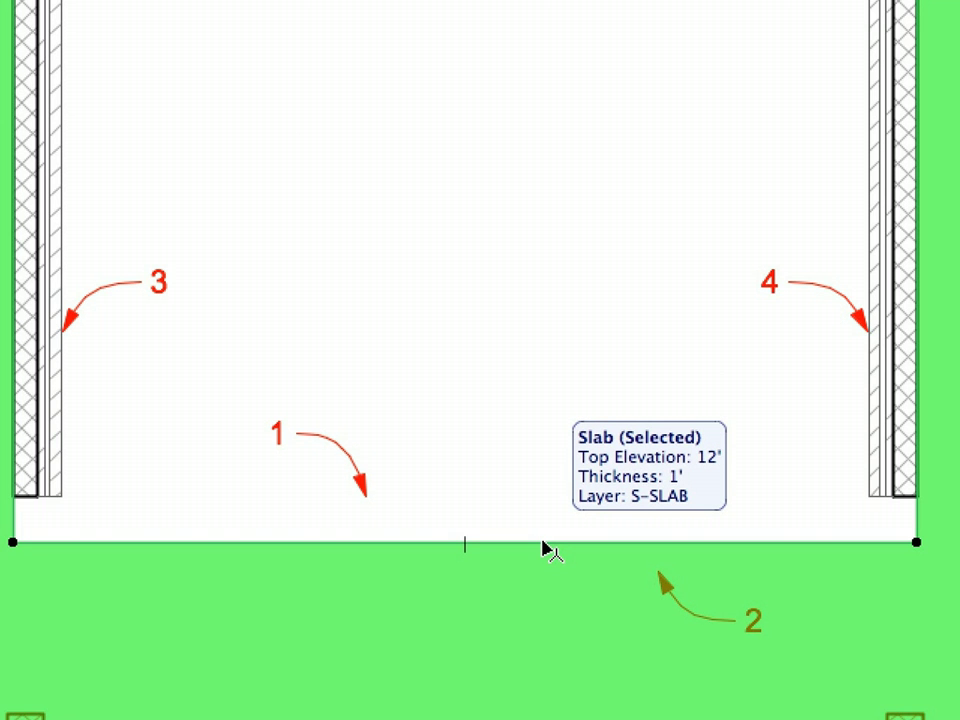
pyautogui.click(542, 548)
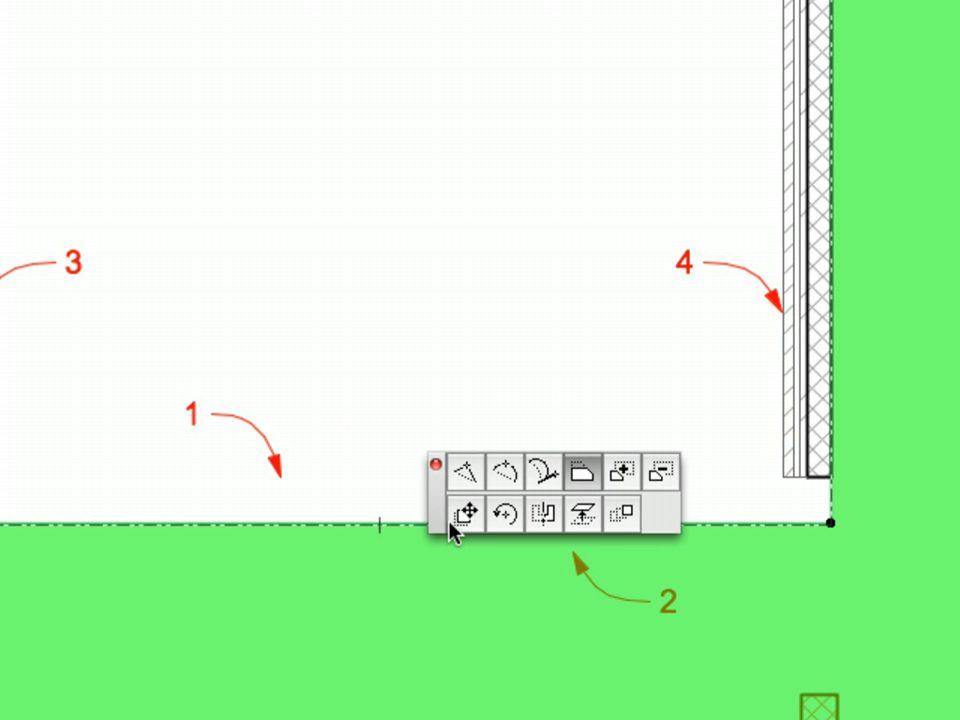
pyautogui.click(583, 482)
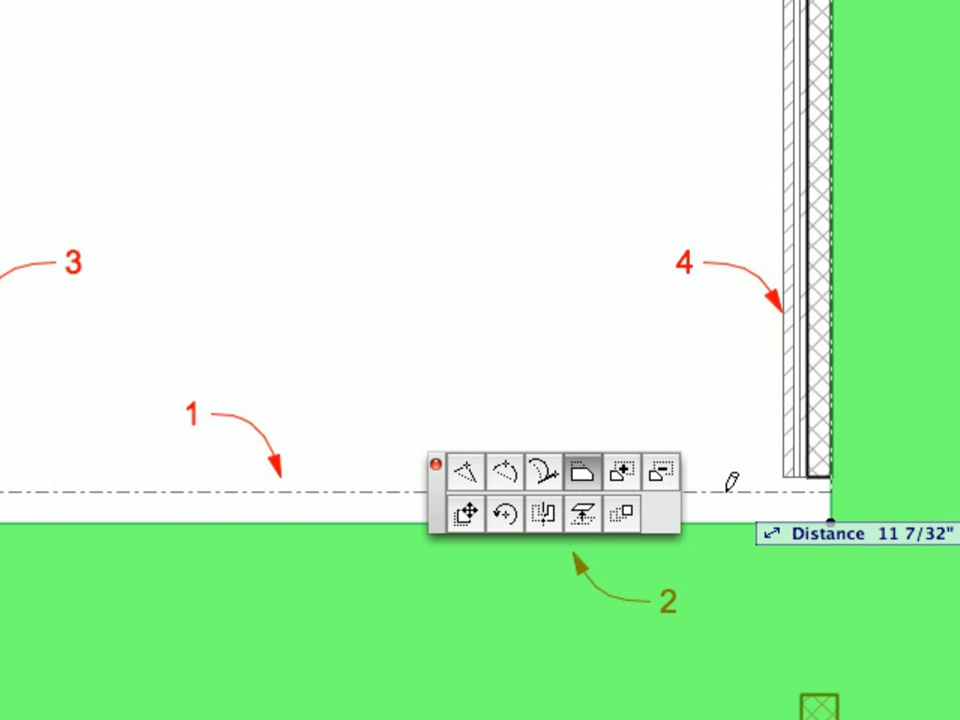
pyautogui.write('1')
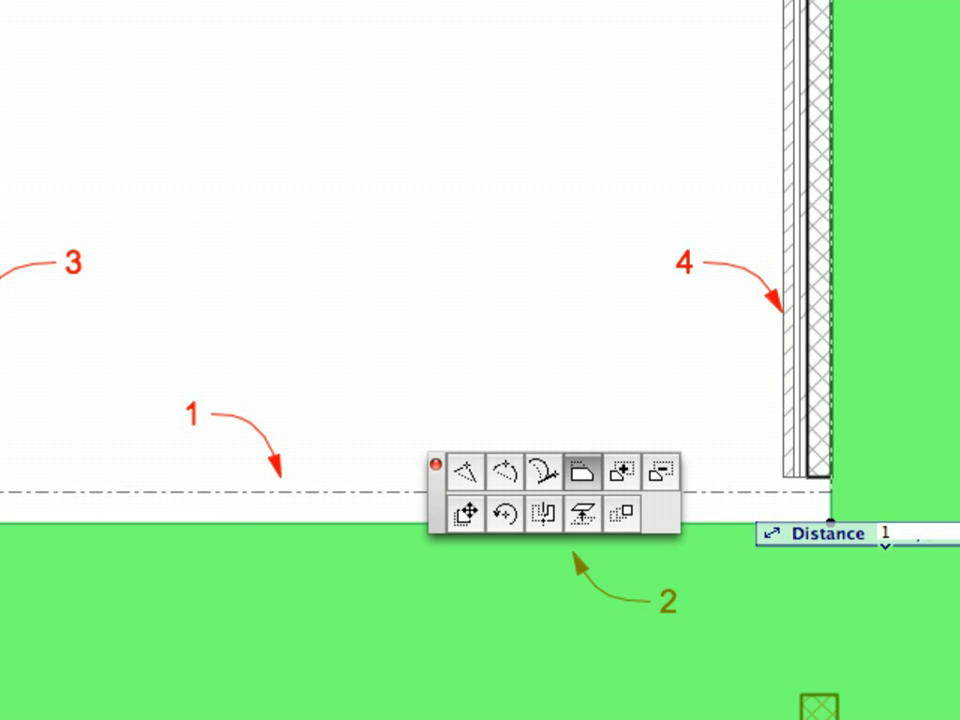
pyautogui.press('Return')
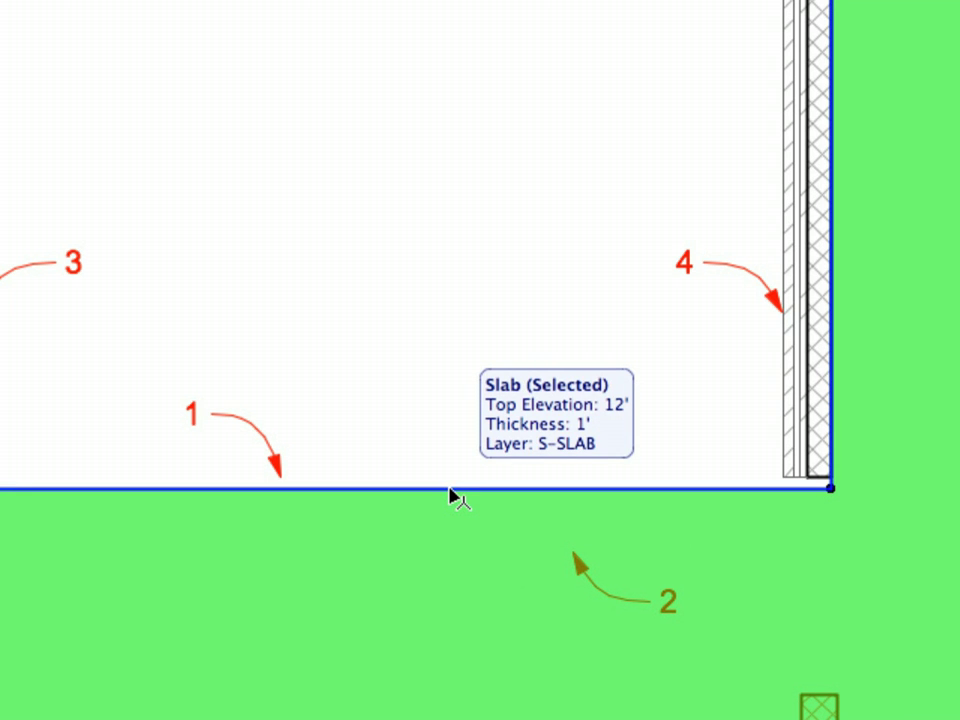
pyautogui.press('Escape')
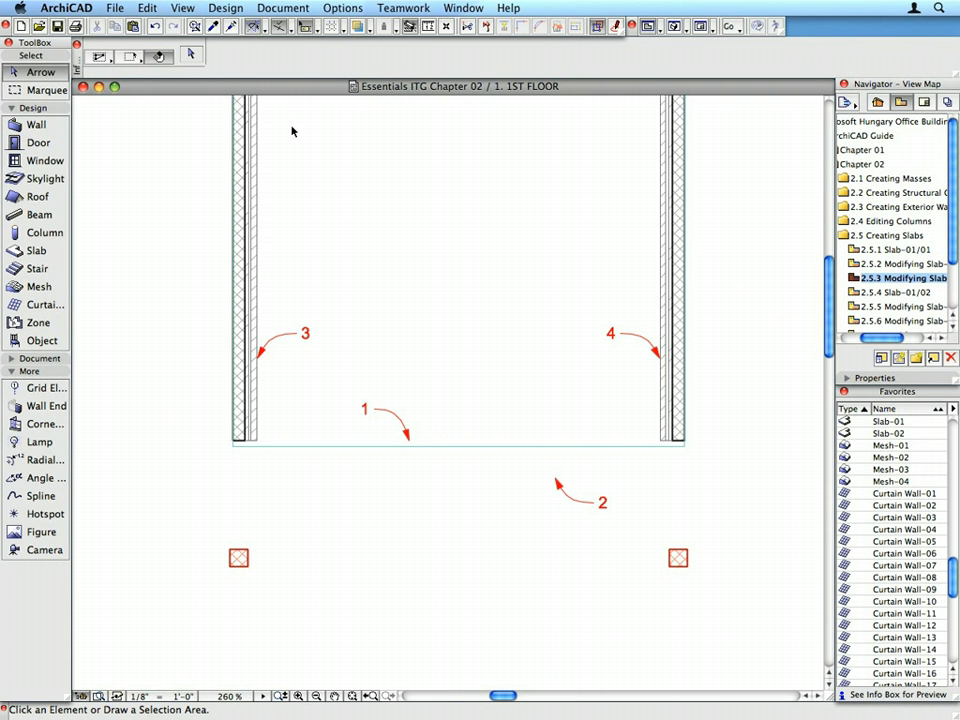
# - Use Edit > Reshape > Adjust to extend the left and right walls to the slab edge at point 1
pyautogui.click(258, 318)
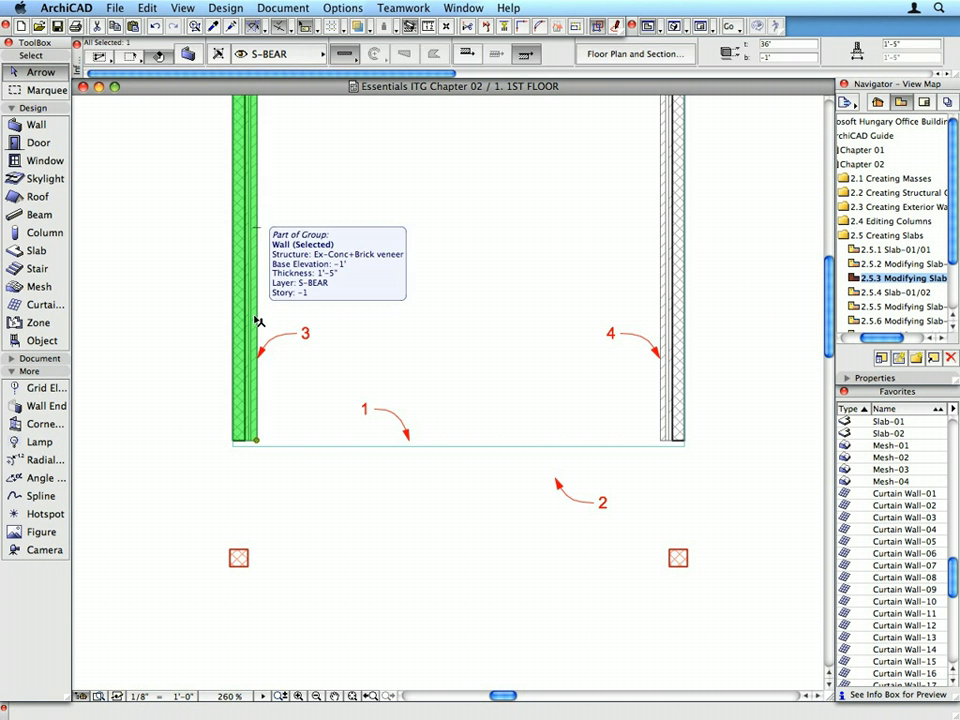
pyautogui.keyDown('shift'); pyautogui.click(668, 391); pyautogui.keyUp('shift')
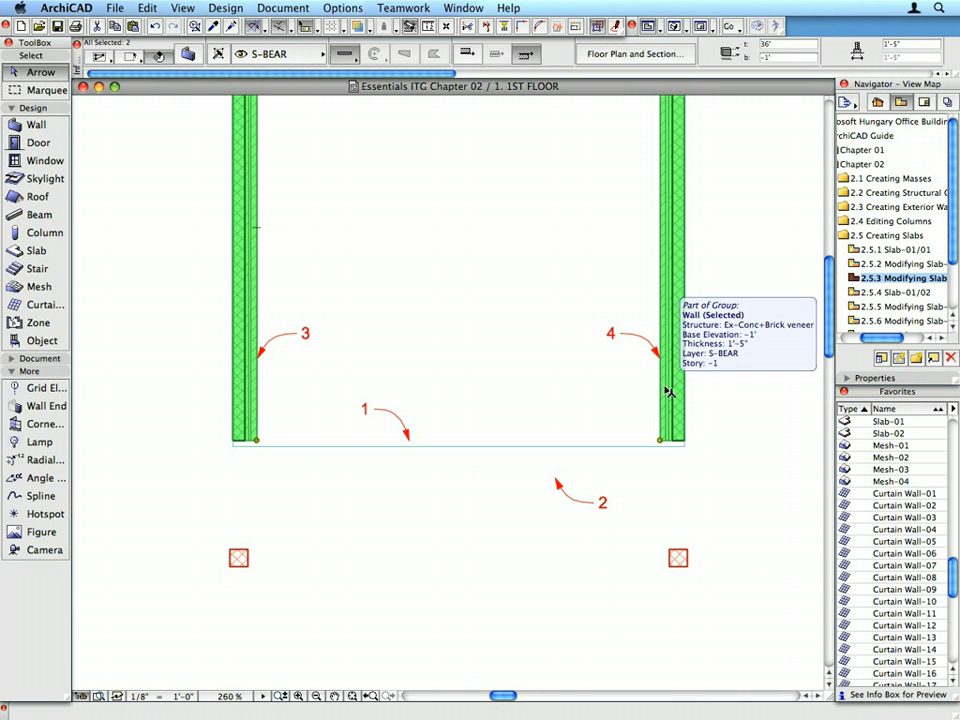
pyautogui.click(150, 8)
pyautogui.moveTo(215, 307)
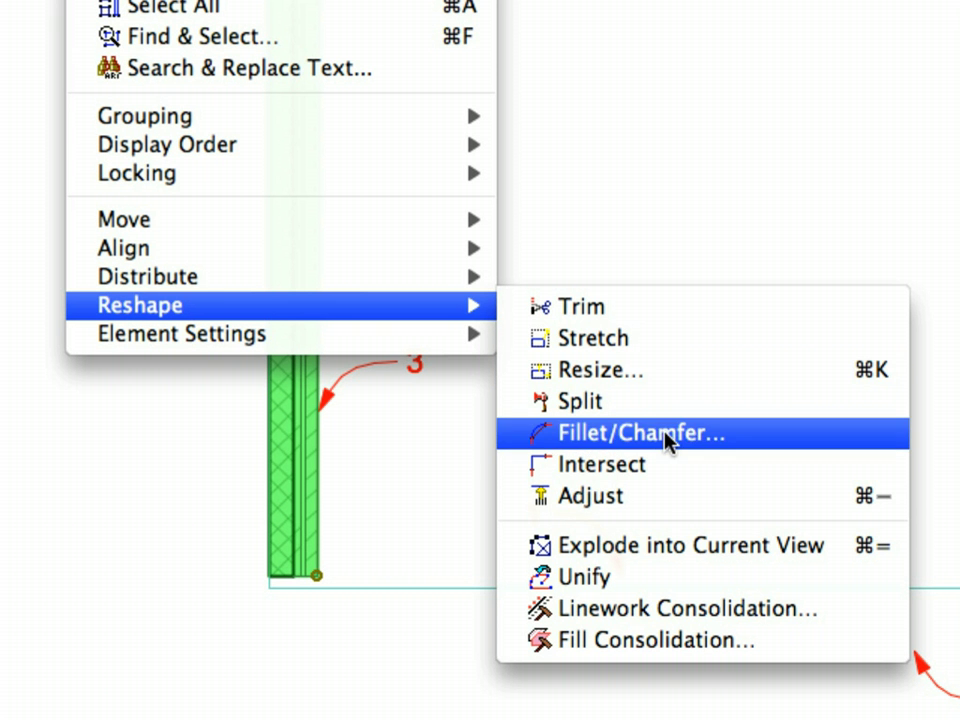
pyautogui.click(673, 492)
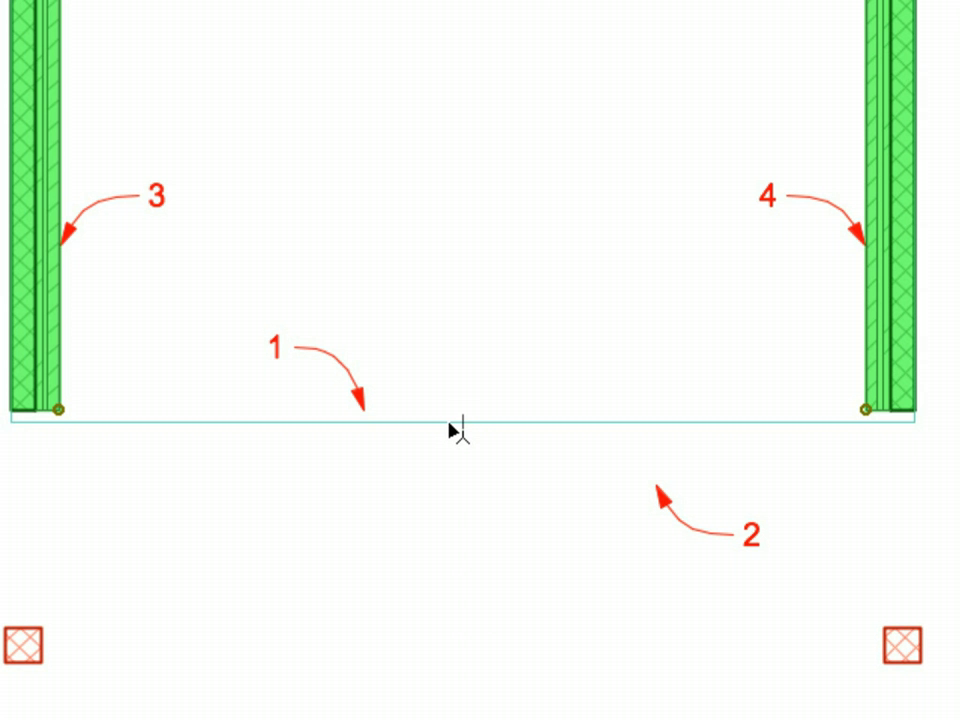
pyautogui.moveTo(455, 430)
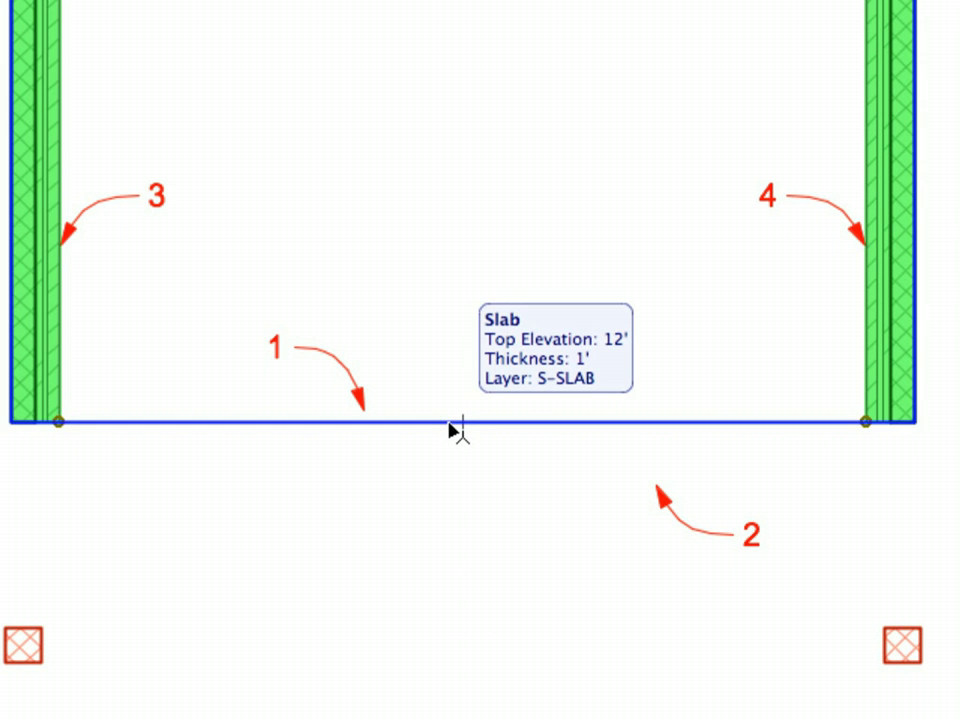
pyautogui.moveTo(232, 490)
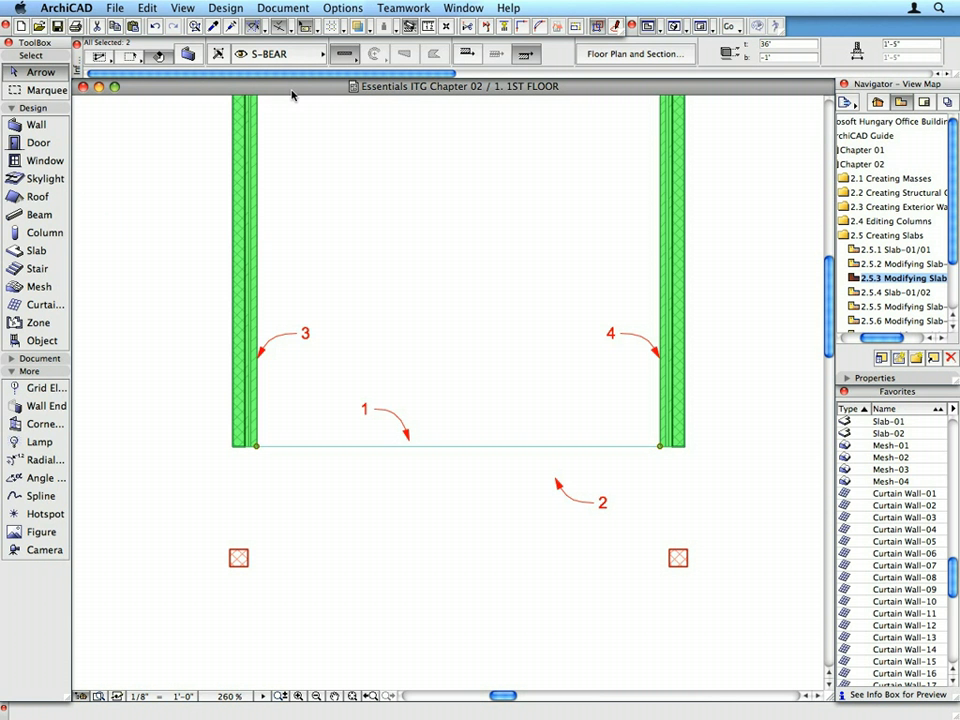
pyautogui.press('Escape')
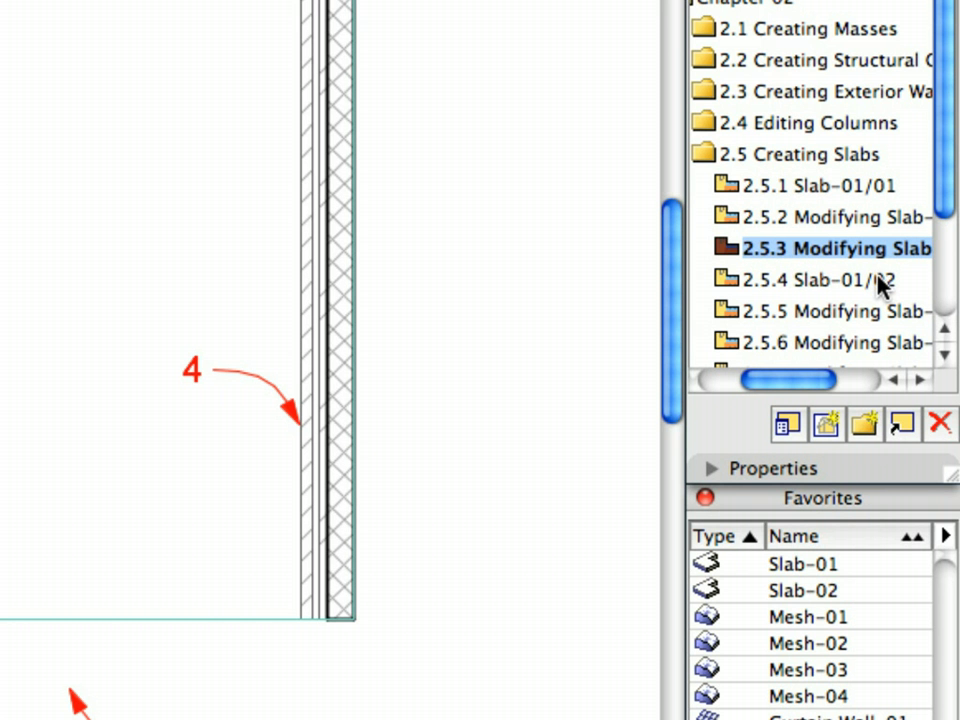
# - In view 2.5.4 Slab-01/02, magic-wand a slab filling the stepped room, then go to 2.5.5
pyautogui.click(921, 293)
pyautogui.doubleClick(880, 285)
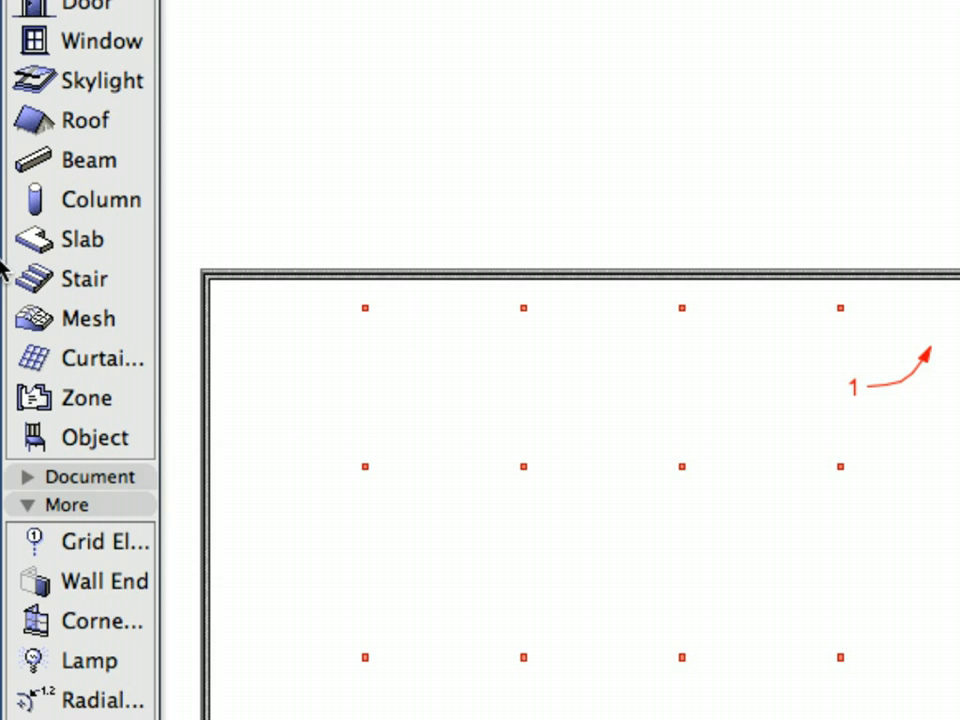
pyautogui.click(64, 245)
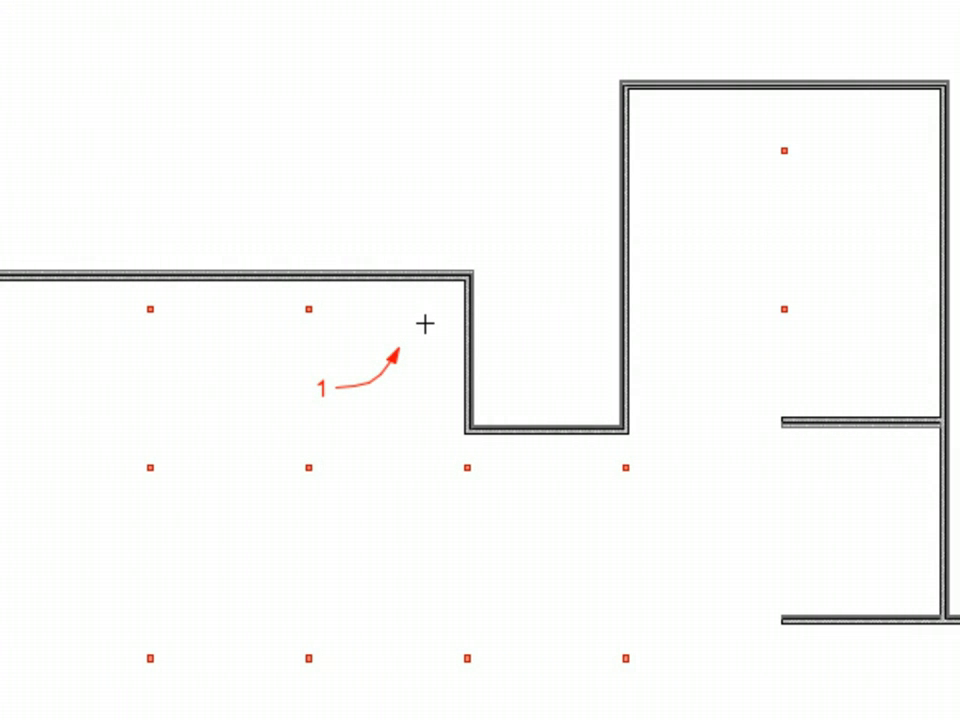
pyautogui.click(402, 318)
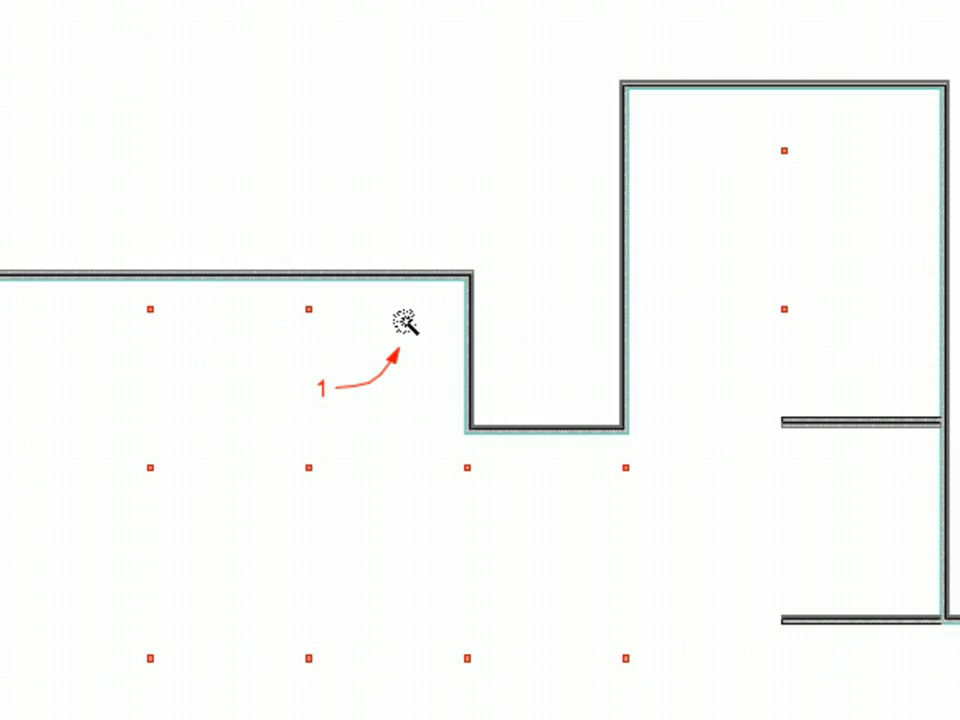
pyautogui.press('x')
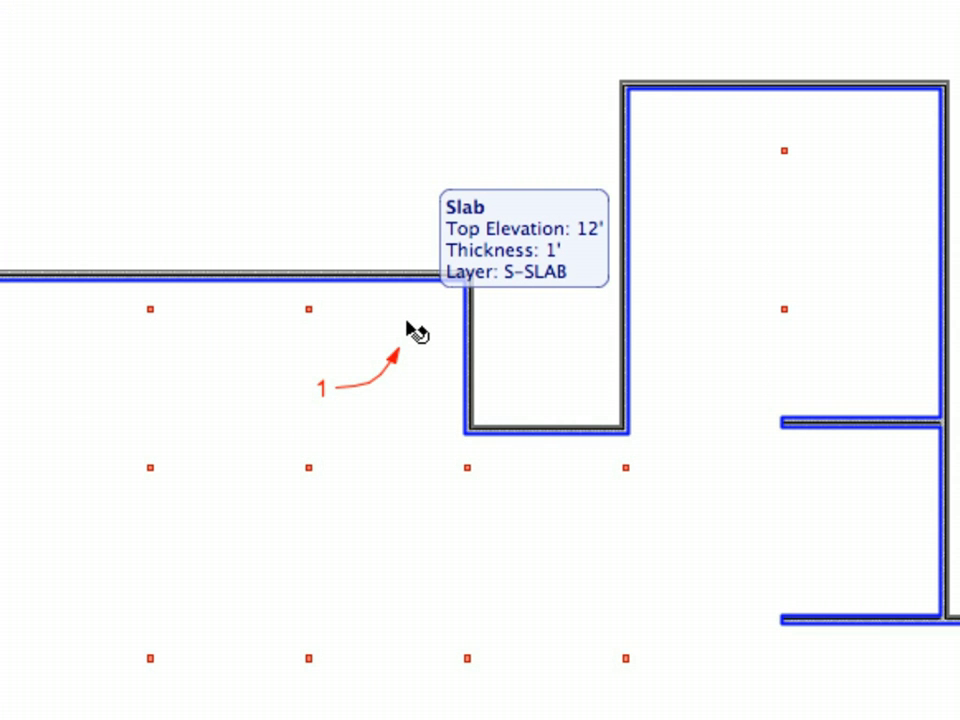
pyautogui.click(916, 199)
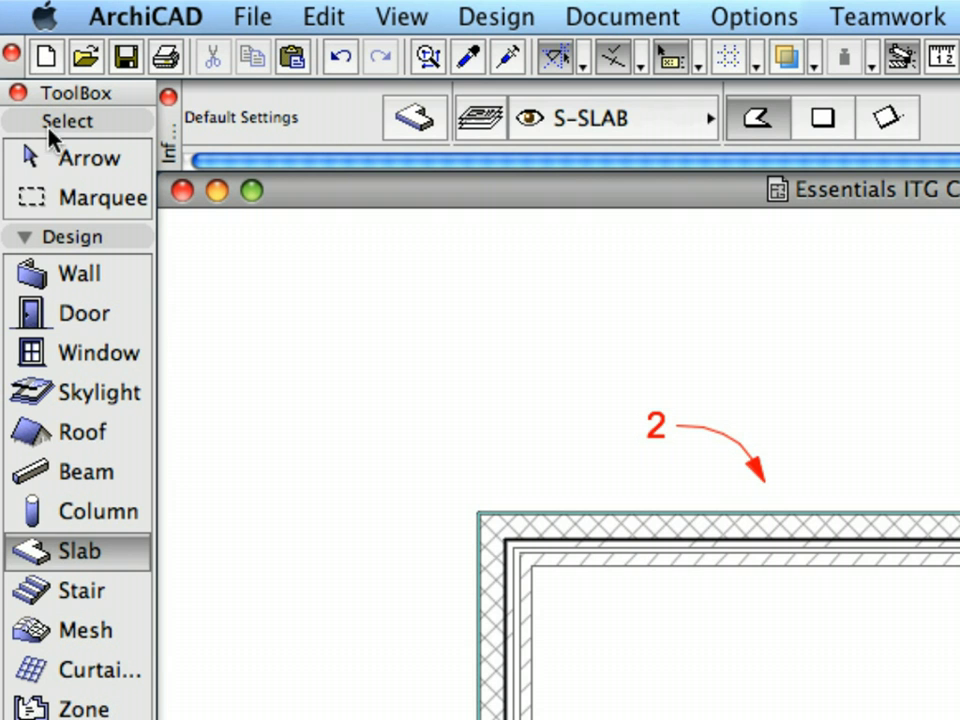
# - Delete the room's top wall between points 1 and 2
pyautogui.click(130, 162)
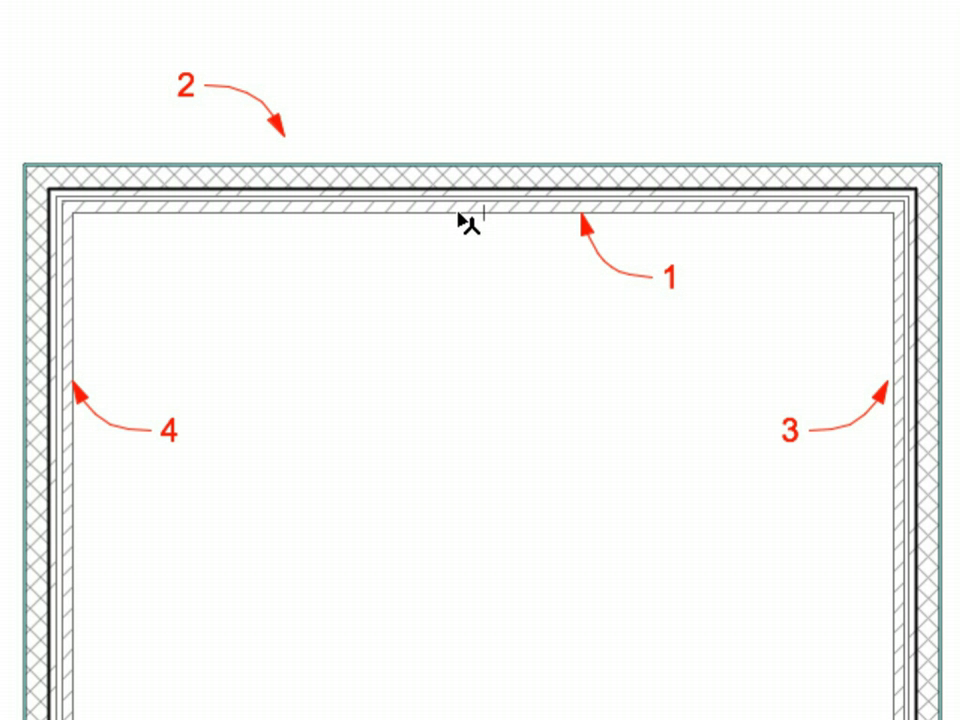
pyautogui.click(466, 221)
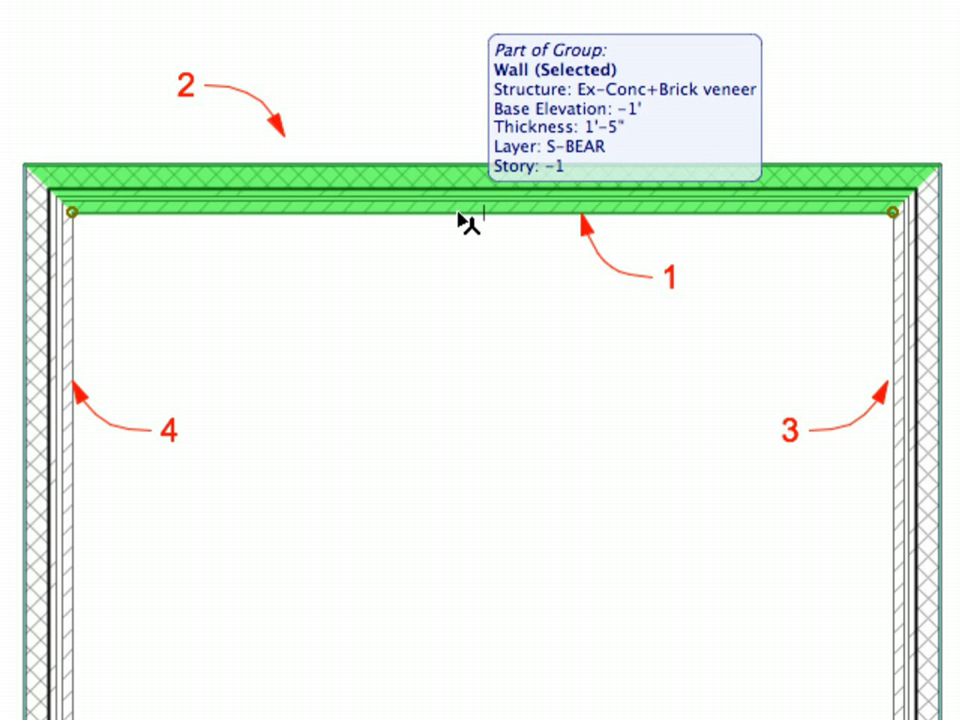
pyautogui.rightClick(188, 252)
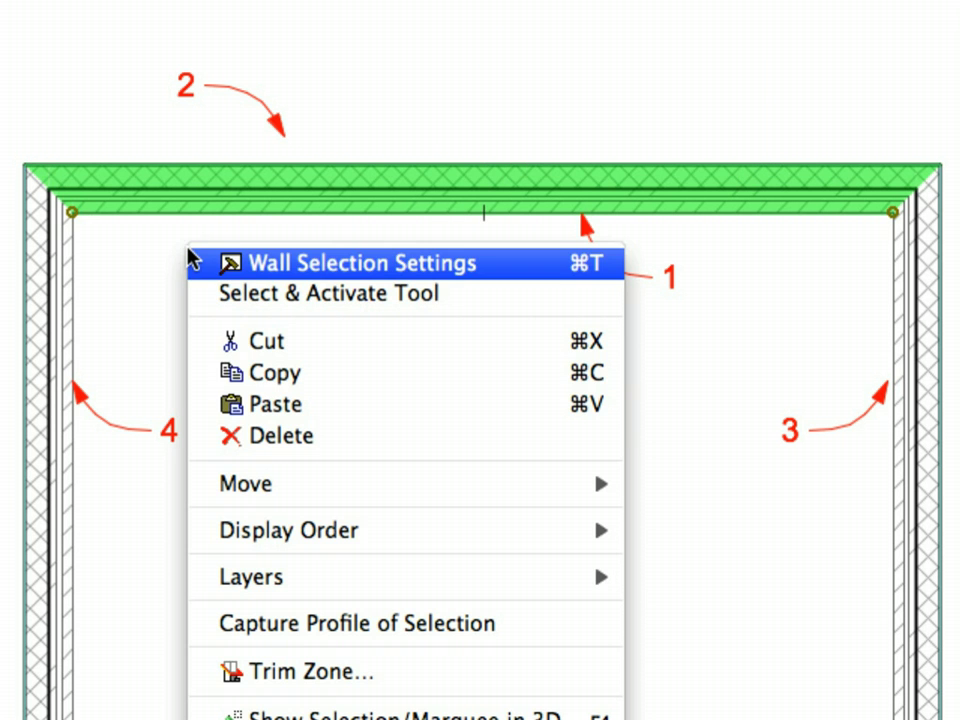
pyautogui.click(371, 452)
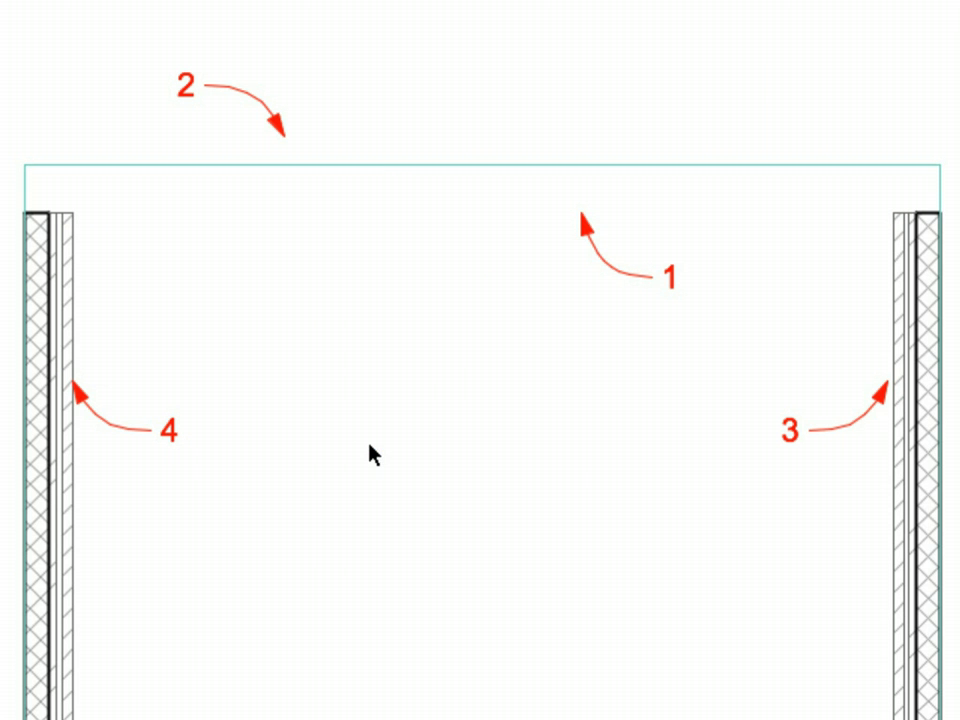
# - Offset the slab's top edge inward by 1 to line up with the side walls' ends
pyautogui.click(395, 167)
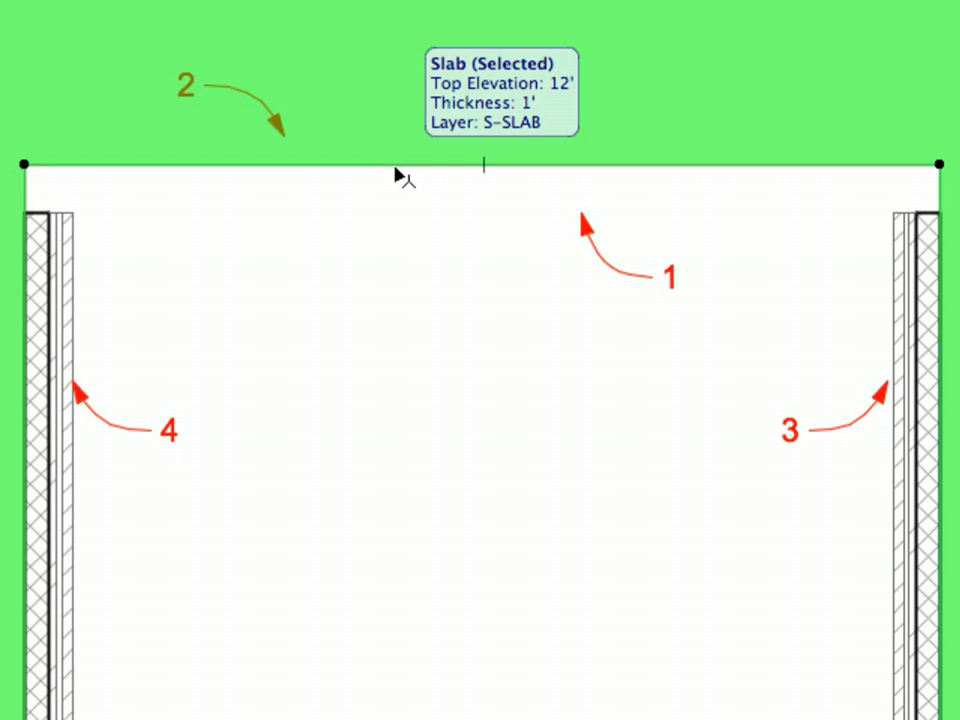
pyautogui.click(397, 165)
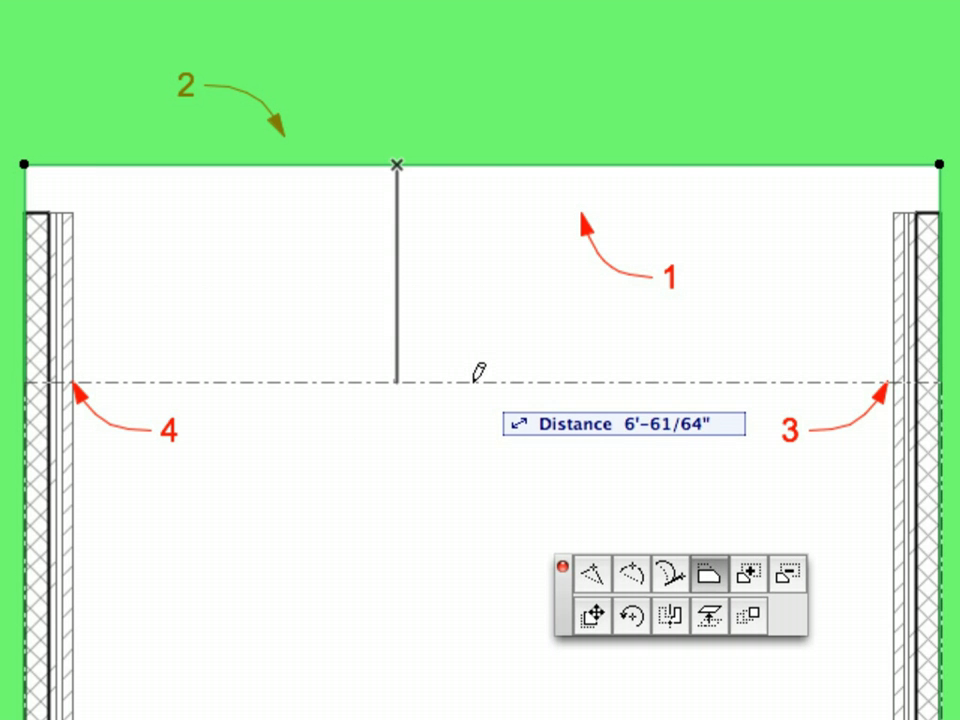
pyautogui.write('1')
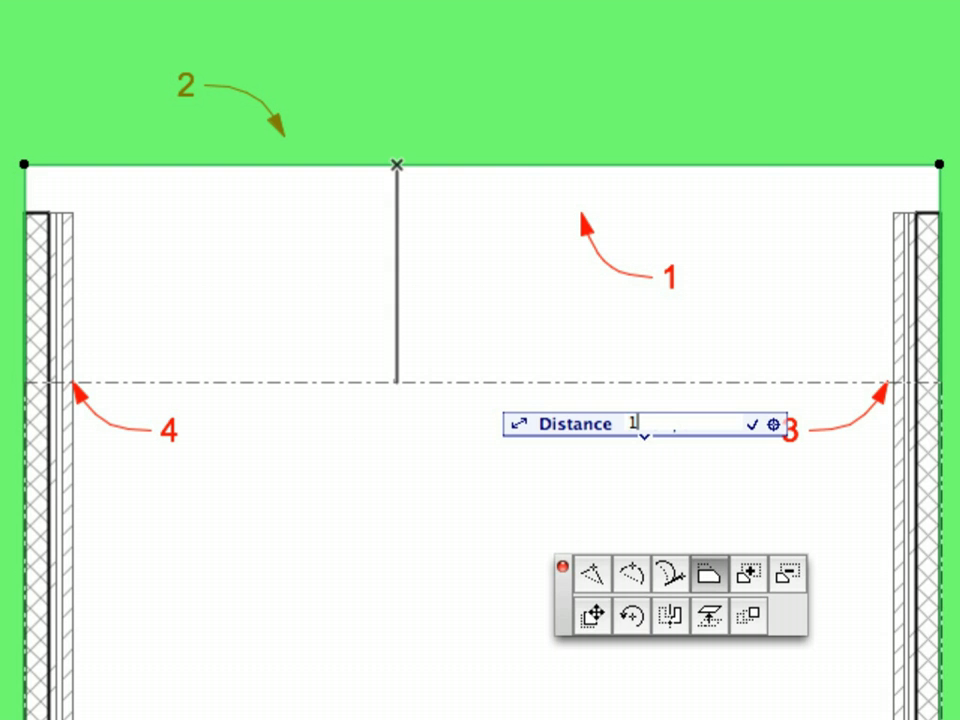
pyautogui.press('Return')
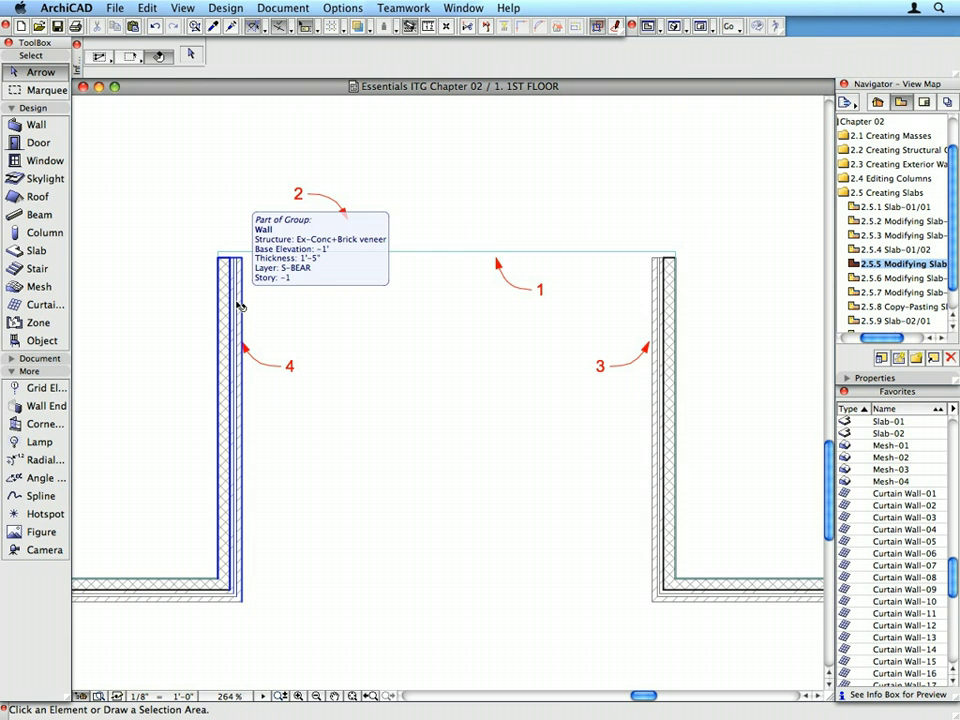
# - Adjust both side walls to reach the slab's top edge, then go to view 2.5.6
pyautogui.click(240, 306)
pyautogui.keyDown('shift'); pyautogui.click(660, 323); pyautogui.keyUp('shift')
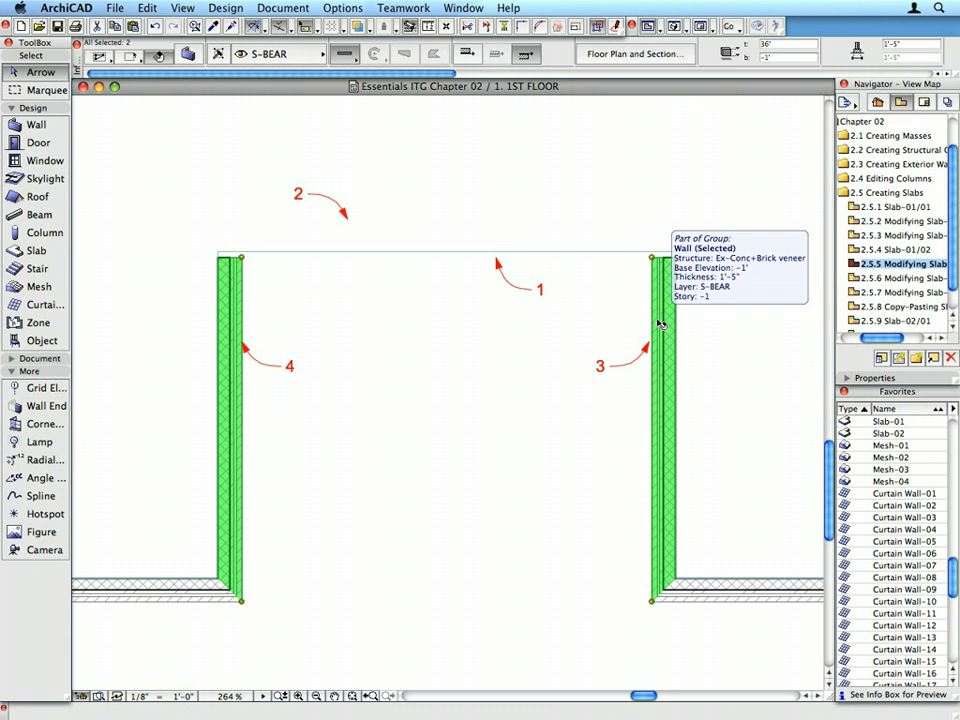
pyautogui.click(148, 8)
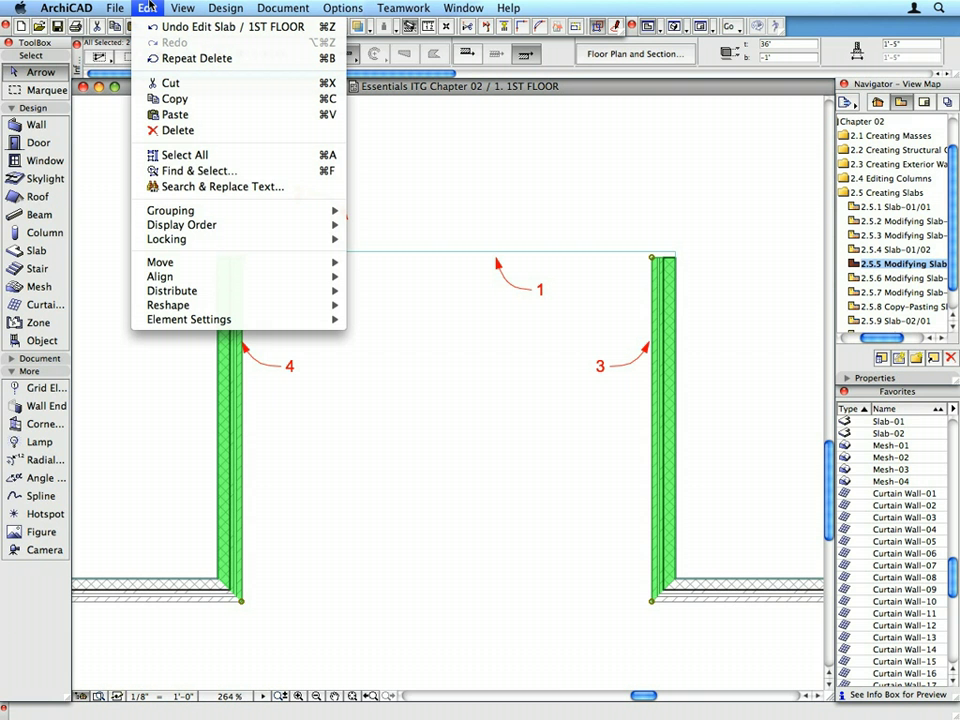
pyautogui.moveTo(217, 296)
pyautogui.moveTo(336, 305)
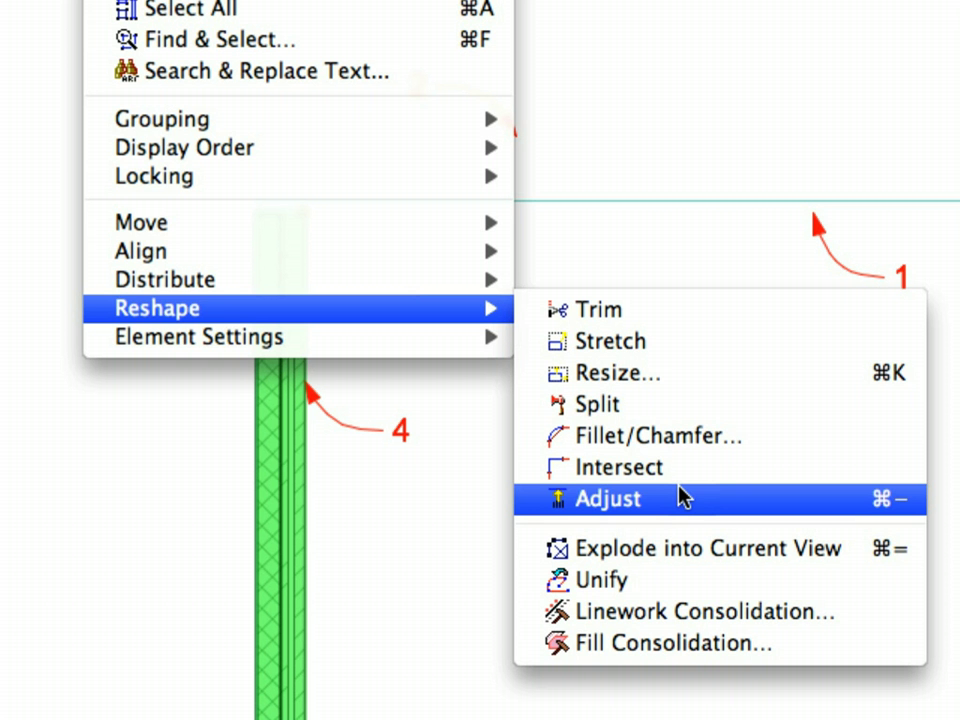
pyautogui.click(680, 497)
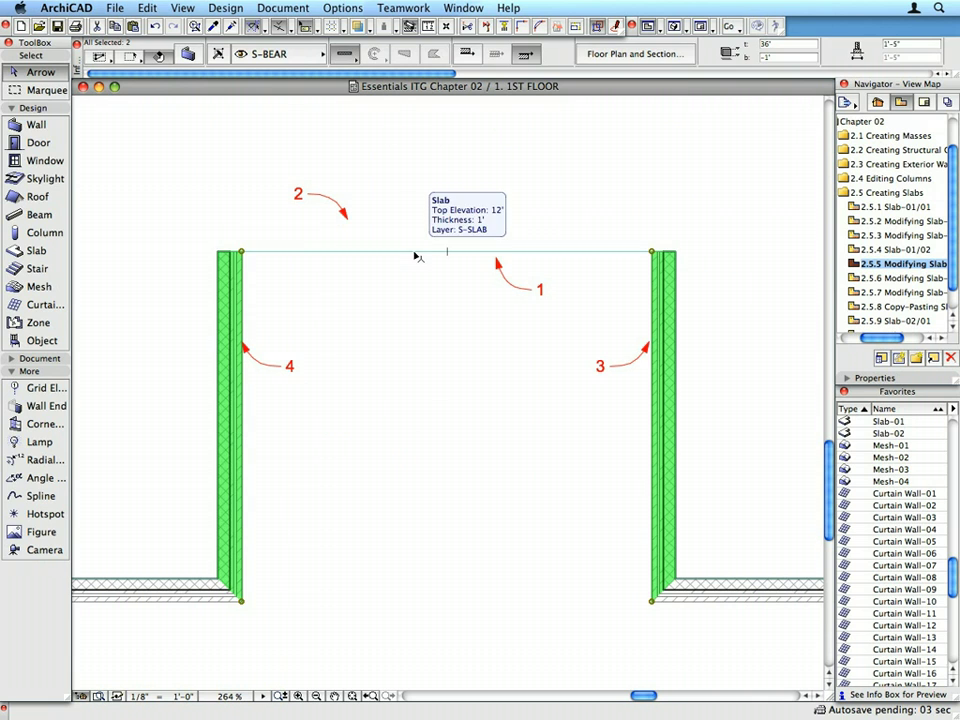
pyautogui.click(411, 231)
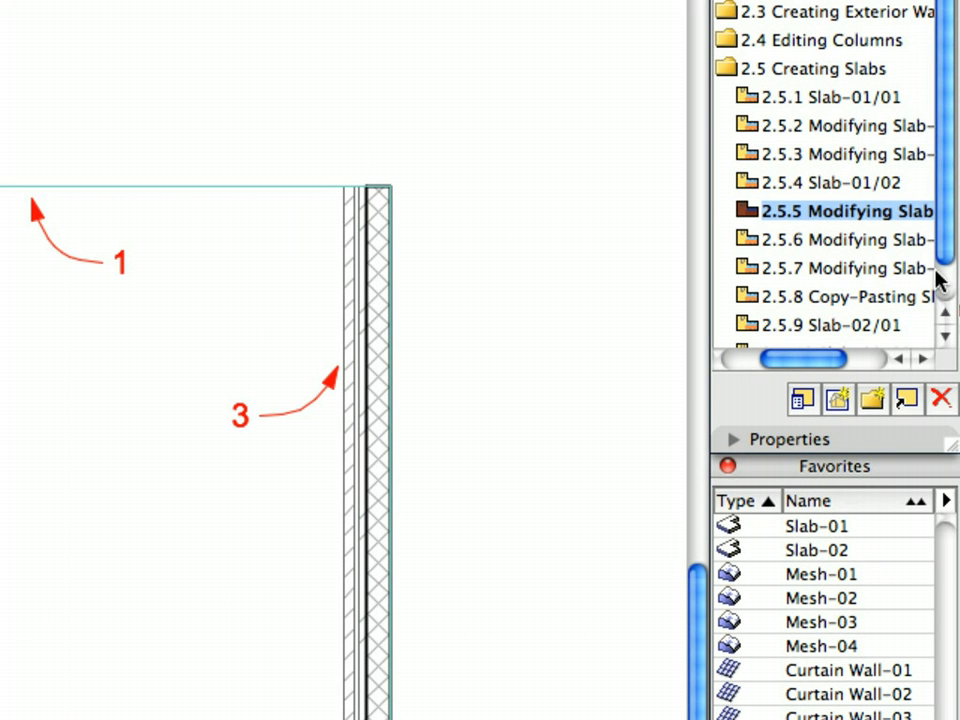
pyautogui.click(922, 254)
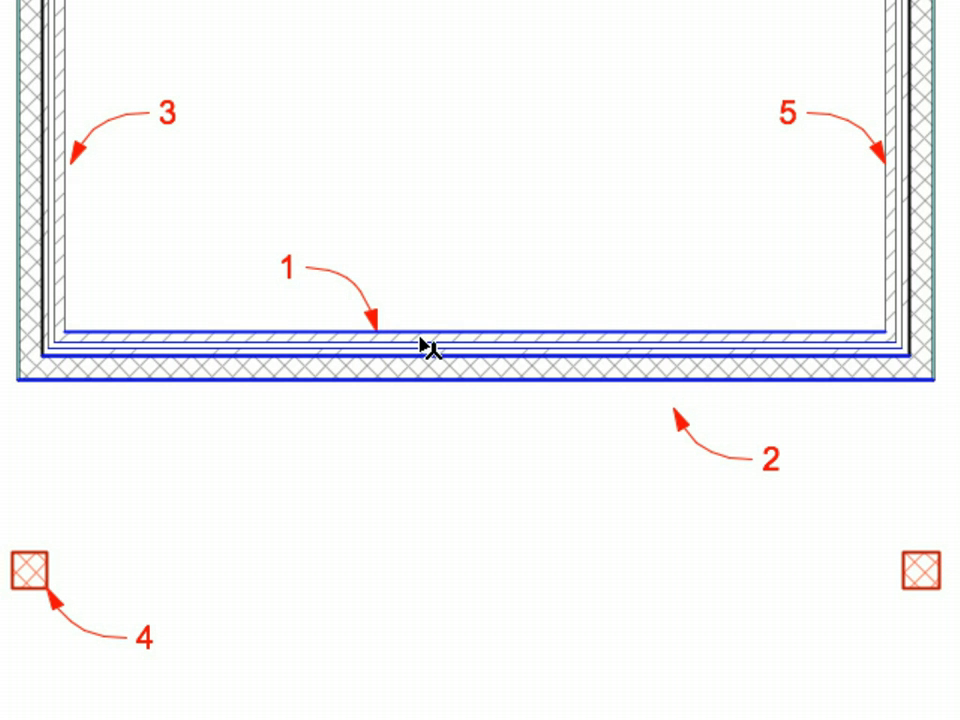
# - Delete the short front wall along the slab edge between walls 3 and 5
pyautogui.click(425, 345)
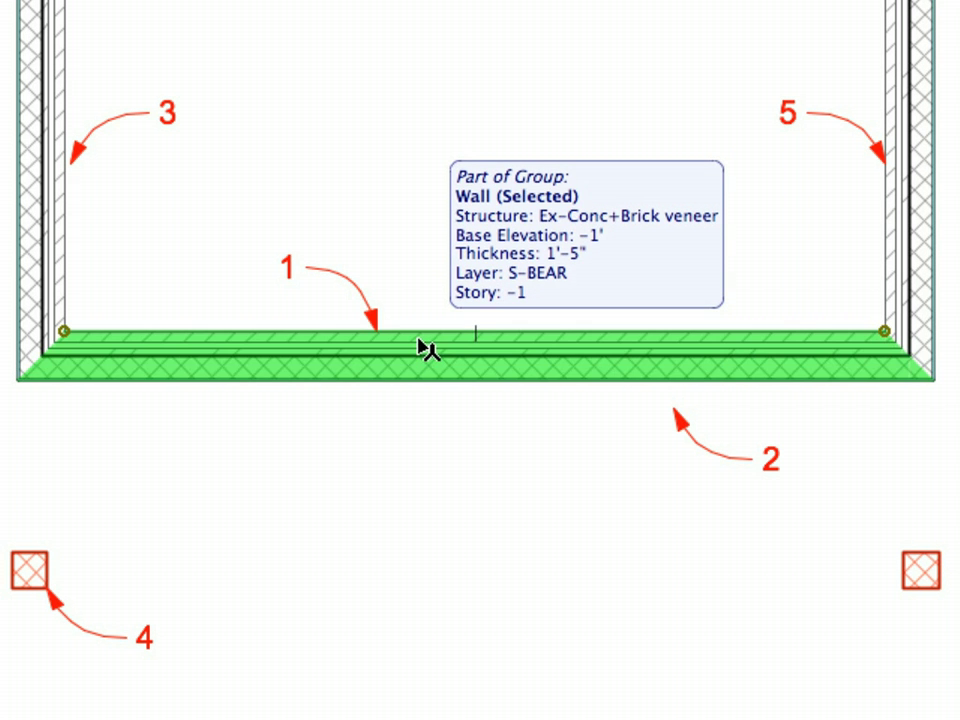
pyautogui.rightClick(258, 53)
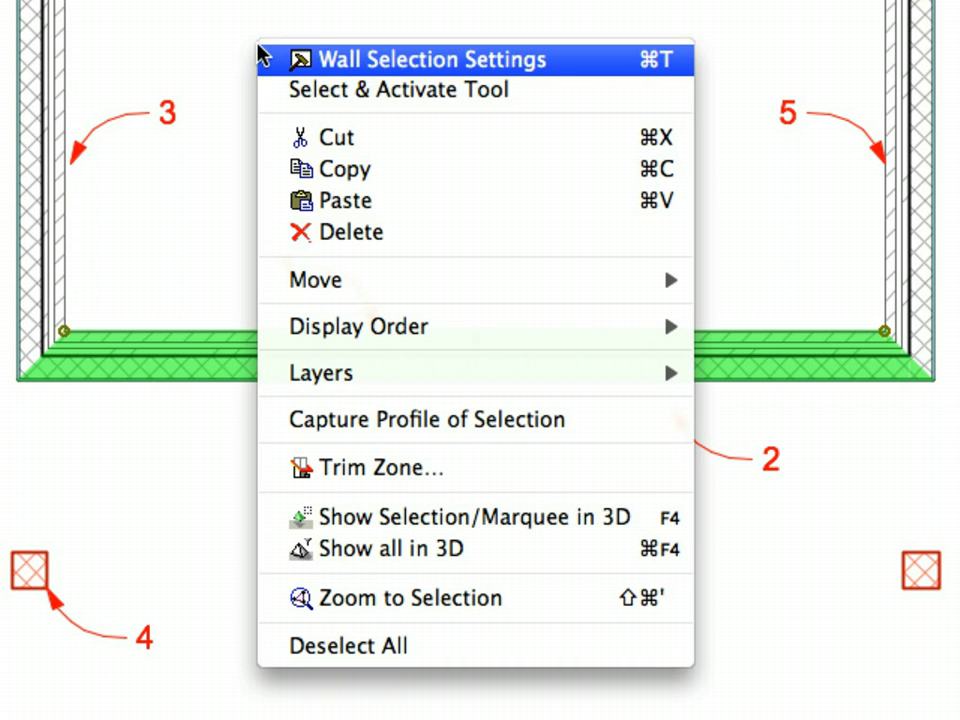
pyautogui.click(470, 234)
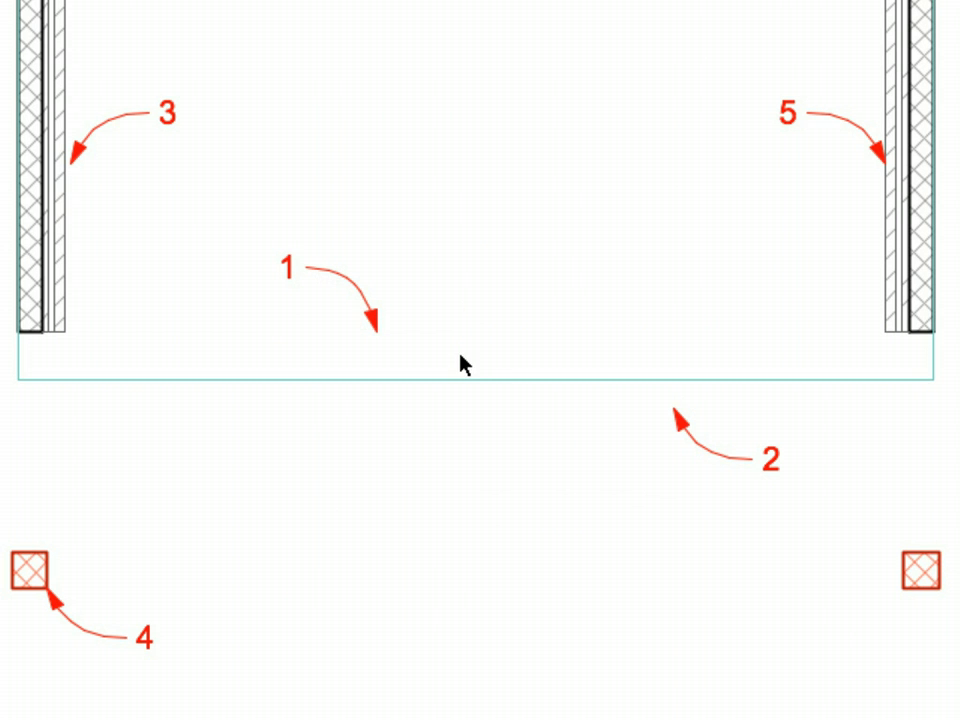
# - Offset the slab's front edge inward by 1 foot, then deselect the slab
pyautogui.click(459, 380)
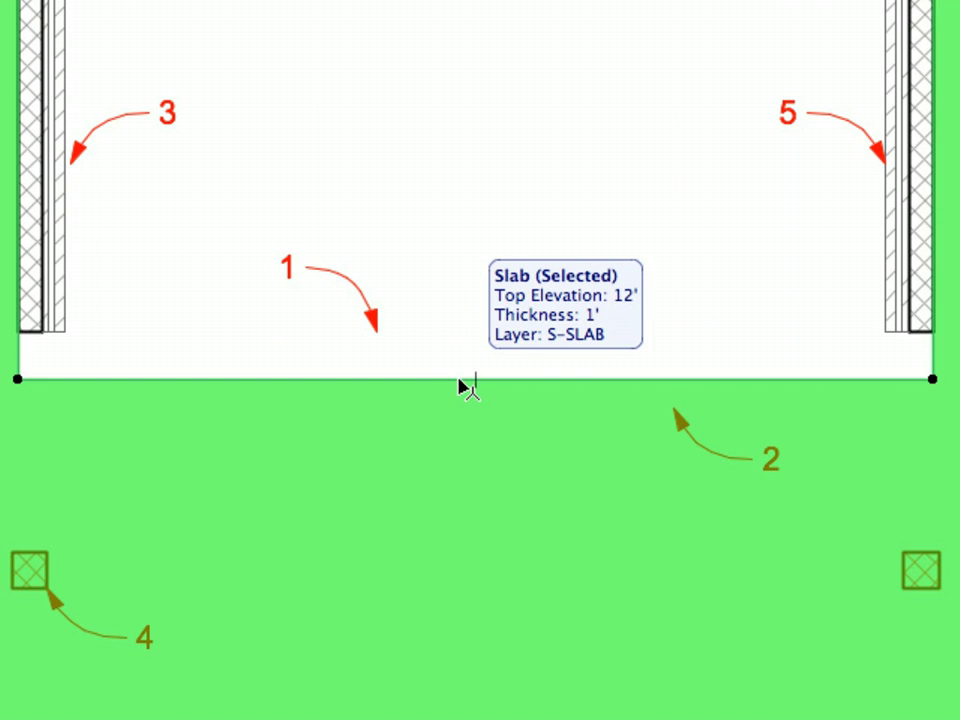
pyautogui.click(462, 381)
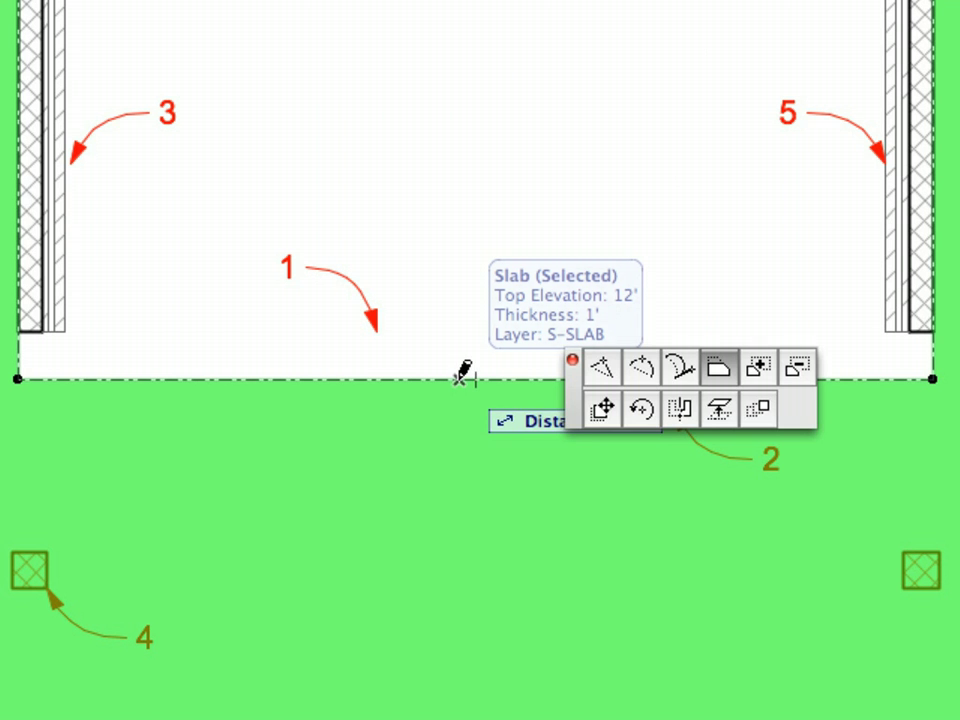
pyautogui.click(719, 370)
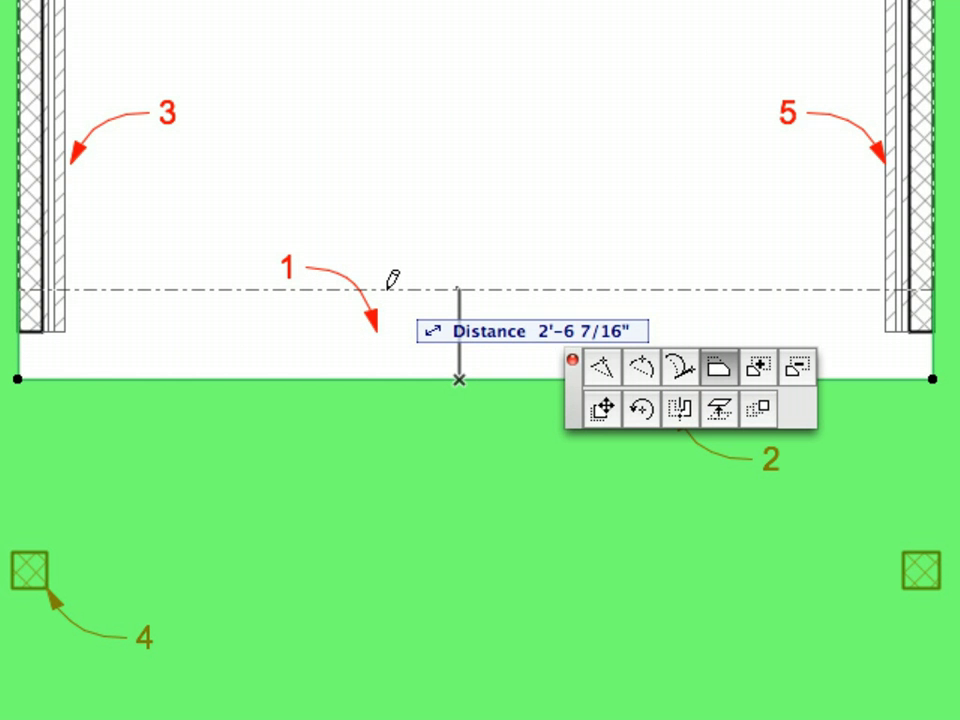
pyautogui.write('1')
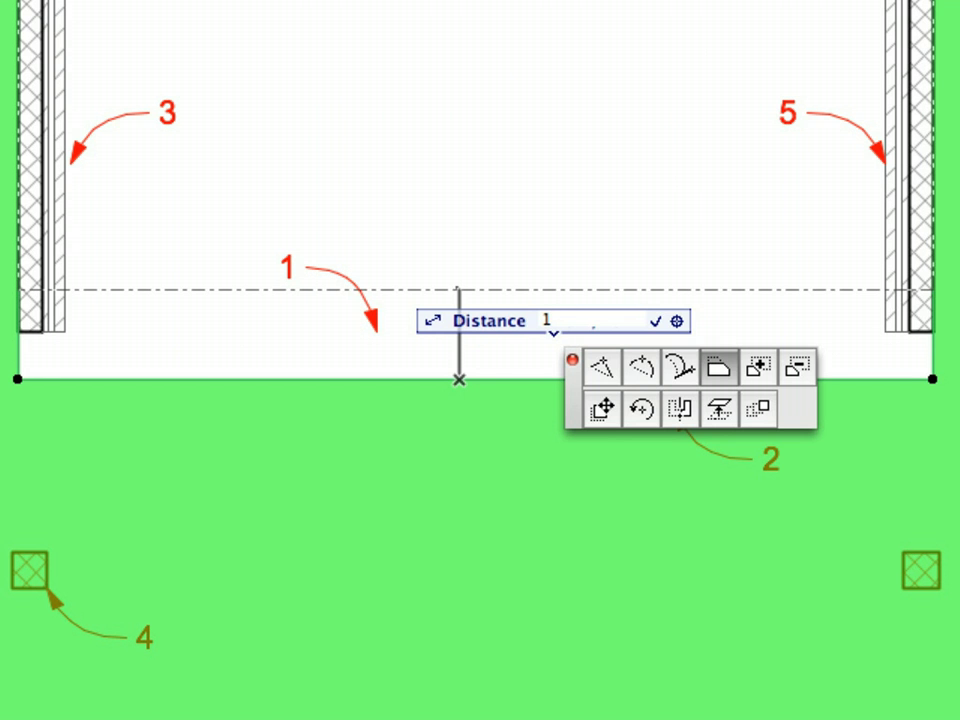
pyautogui.press('Return')
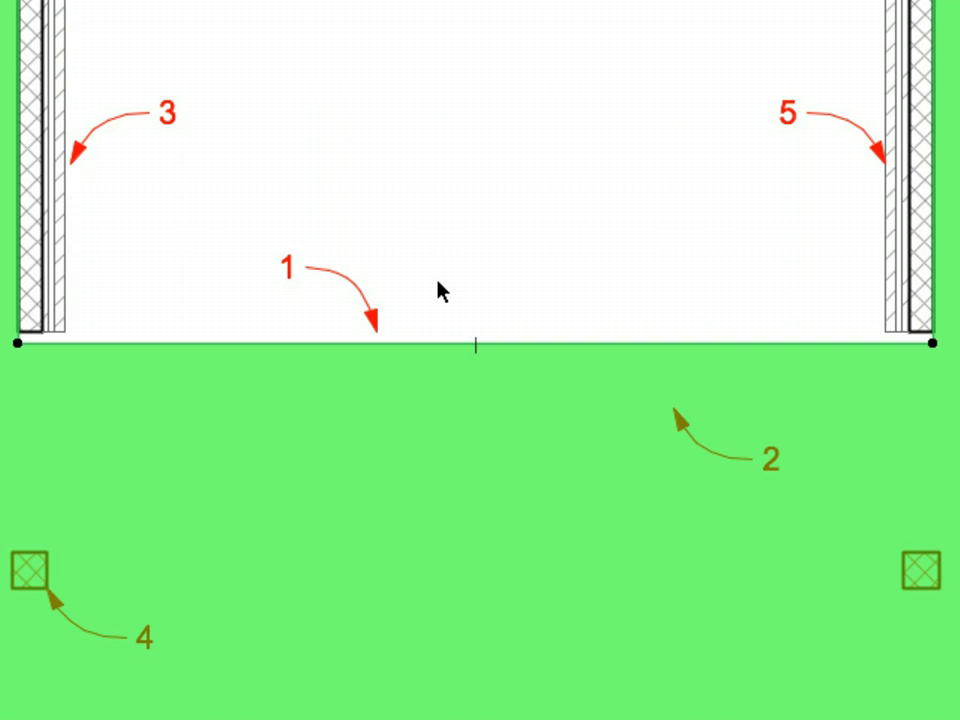
pyautogui.press('Escape')
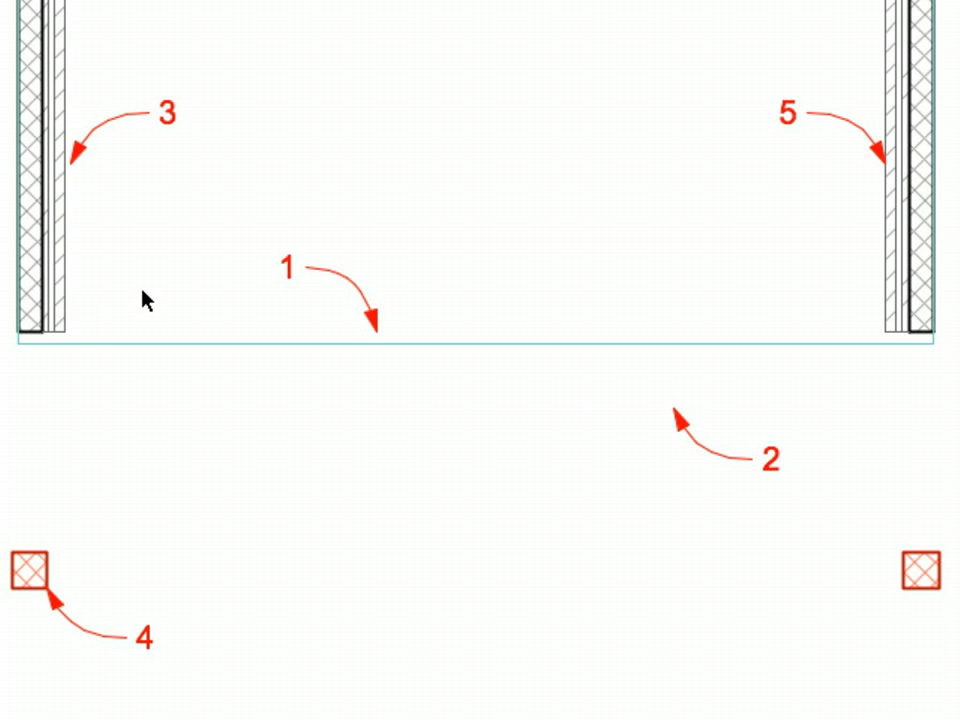
# - Adjust the left wall so it extends down to column 4's bottom edge
pyautogui.click(66, 328)
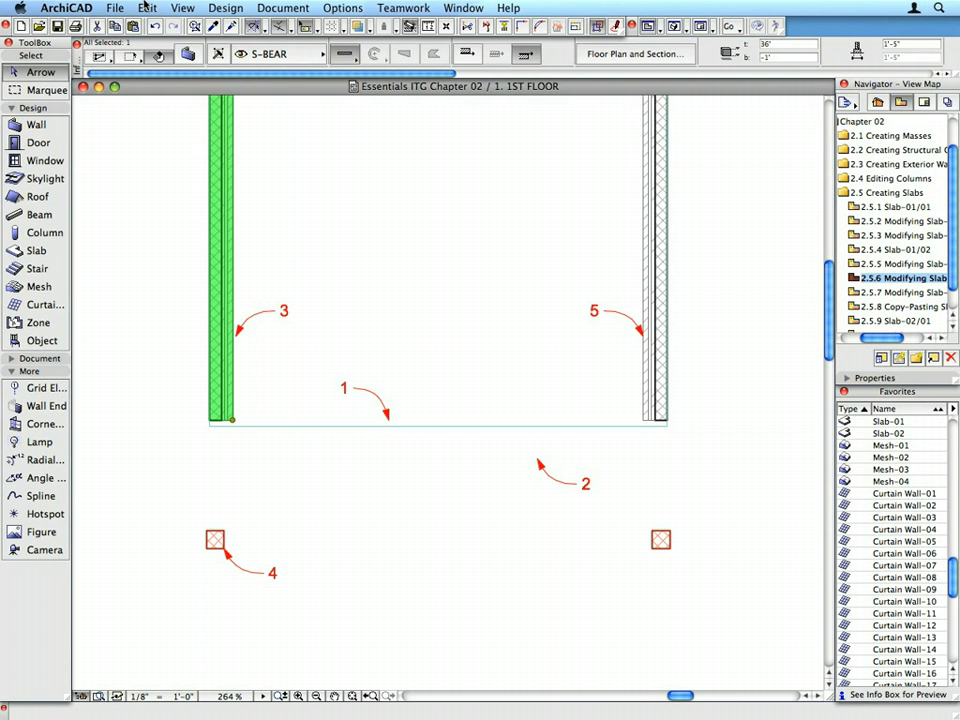
pyautogui.click(147, 8)
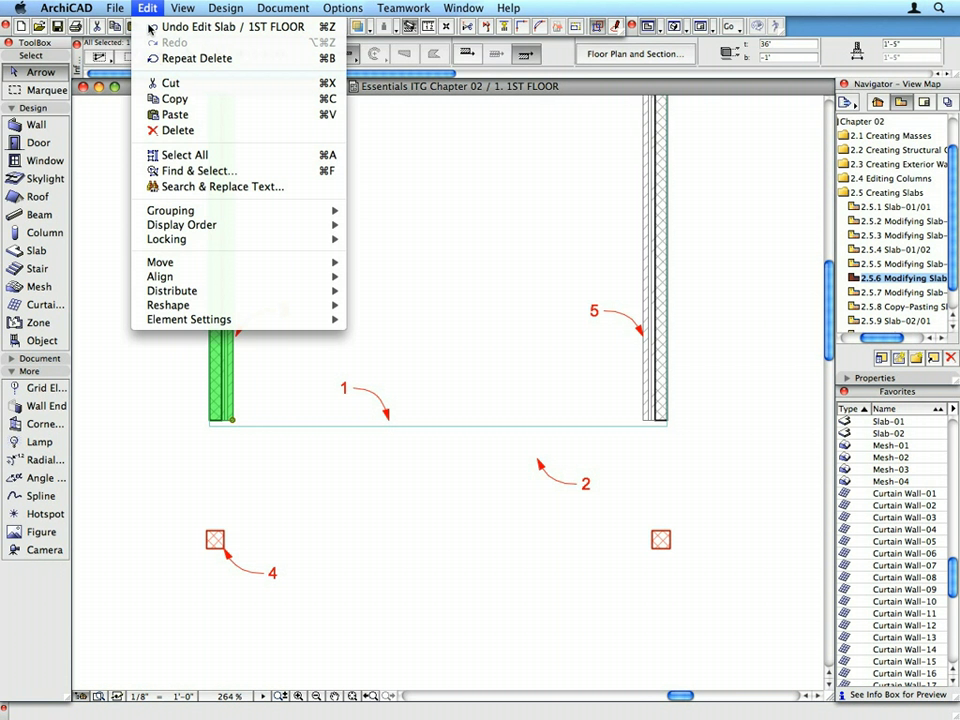
pyautogui.moveTo(219, 305)
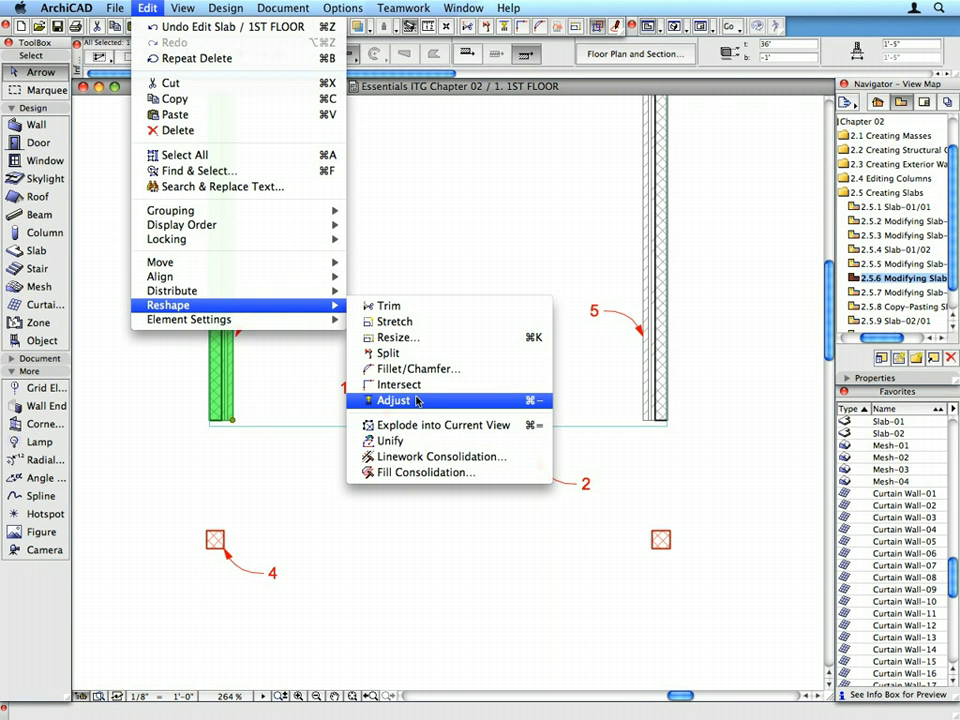
pyautogui.click(418, 401)
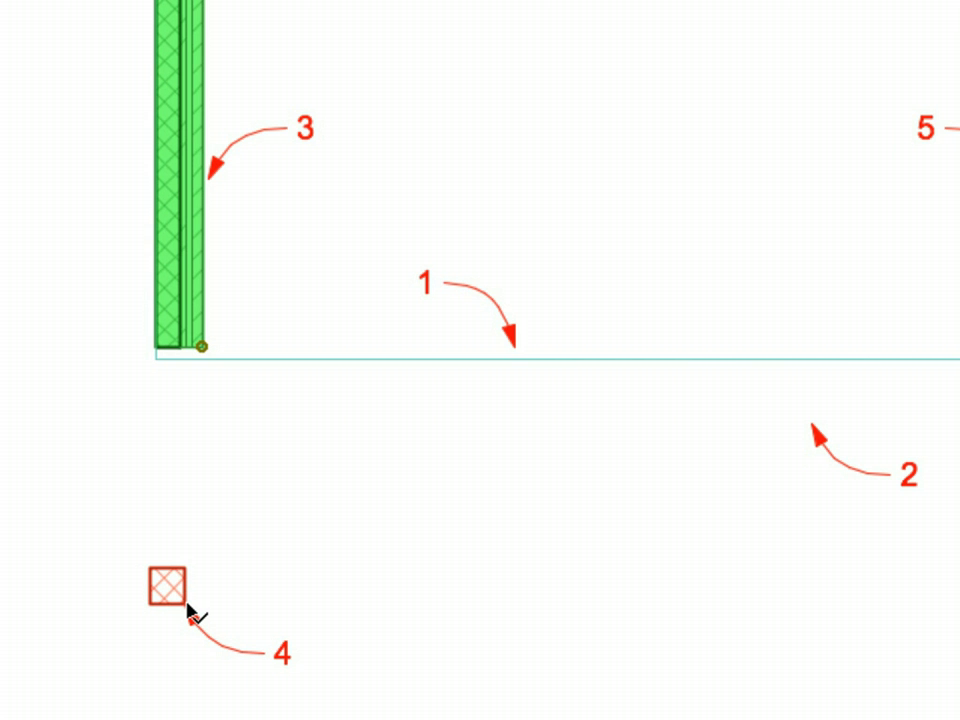
pyautogui.moveTo(190, 610)
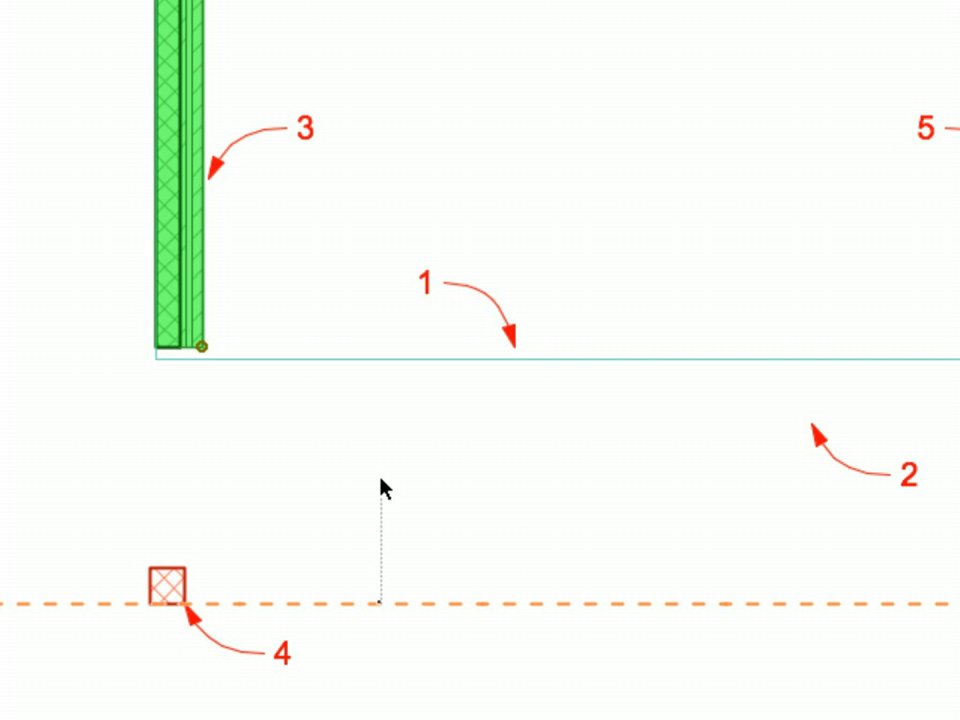
pyautogui.click(418, 603)
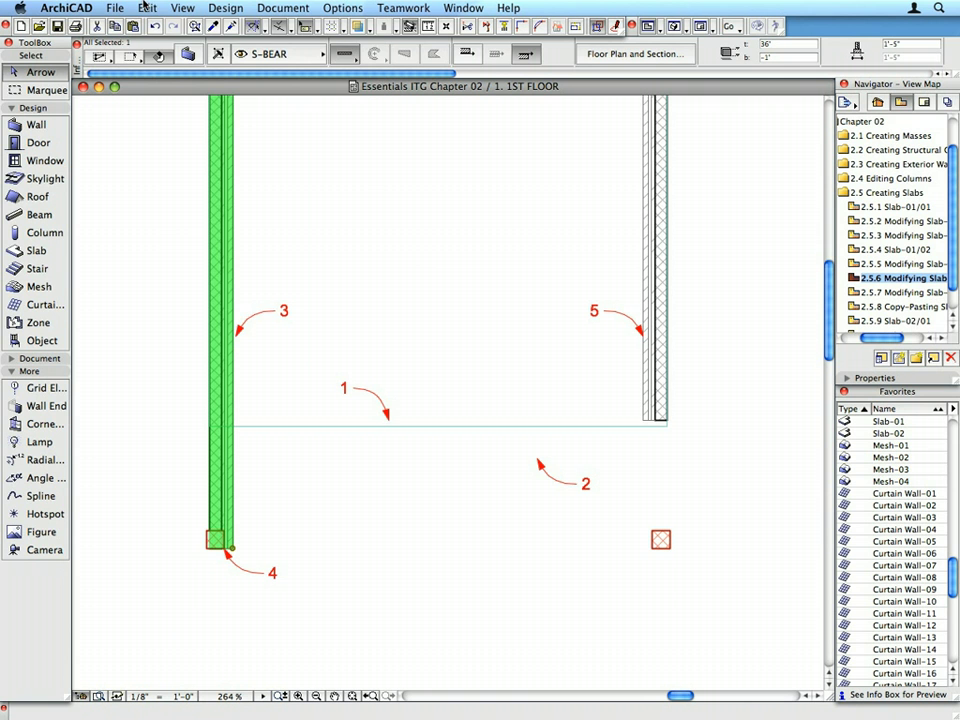
pyautogui.click(147, 8)
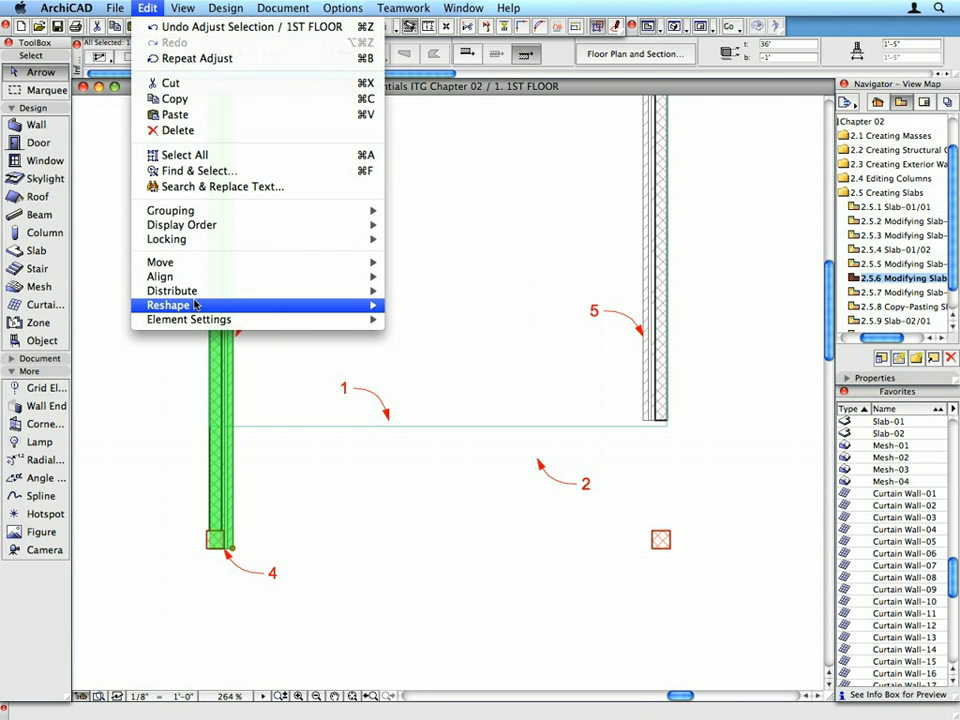
pyautogui.moveTo(197, 305)
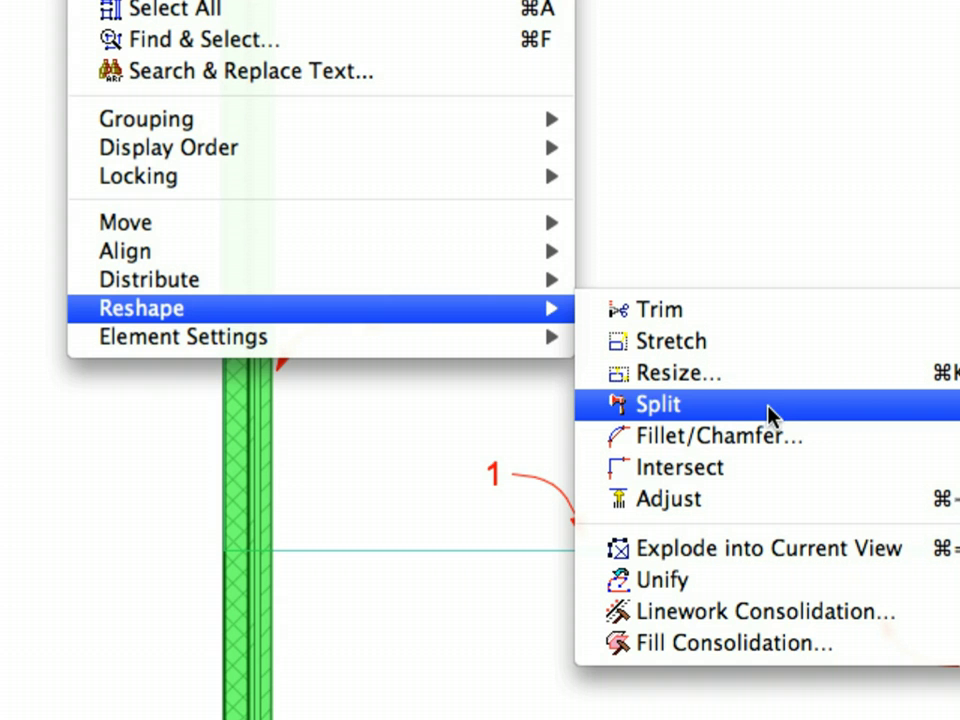
# - Split the left wall at the slab's front edge line
pyautogui.click(772, 414)
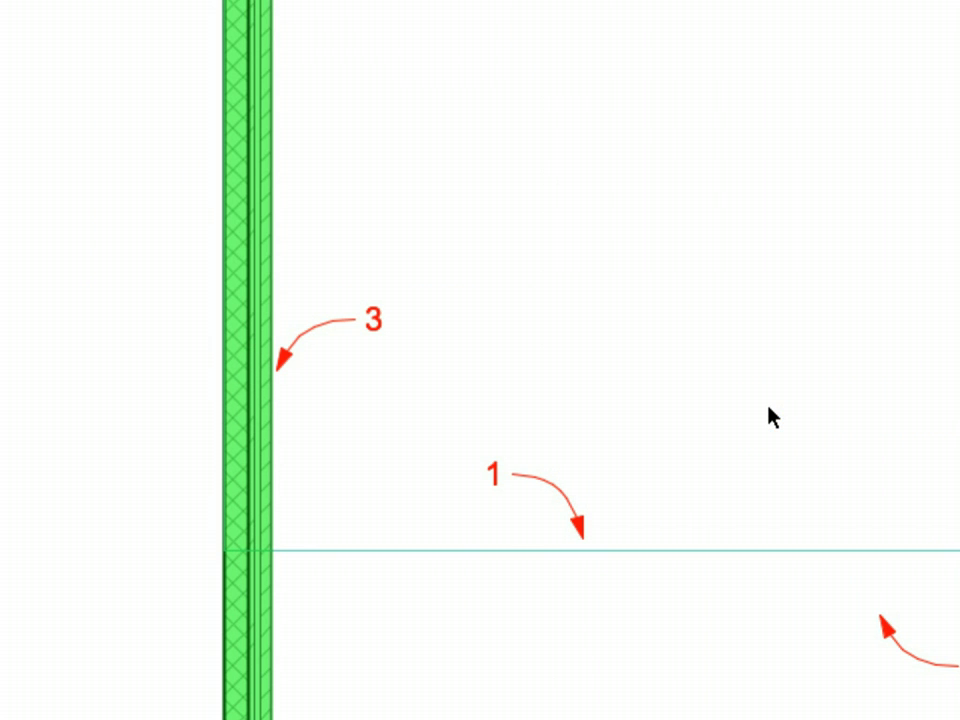
pyautogui.click(503, 551)
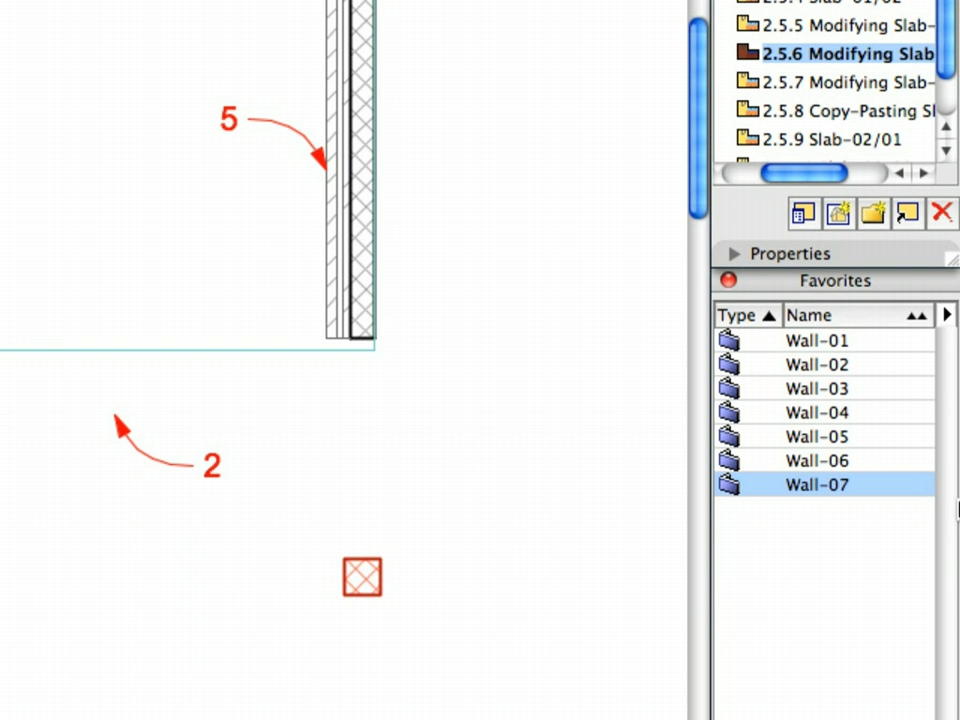
# - Give the lower left wall piece Wall-04 settings and adjust the right wall to the slab edge
pyautogui.click(884, 420)
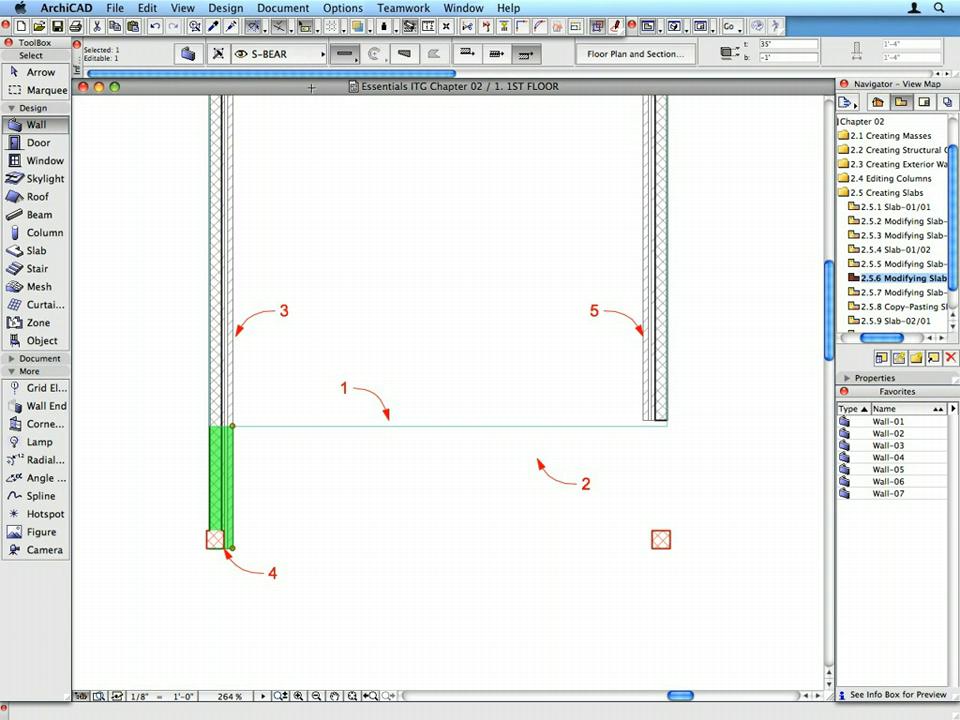
pyautogui.press('Escape')
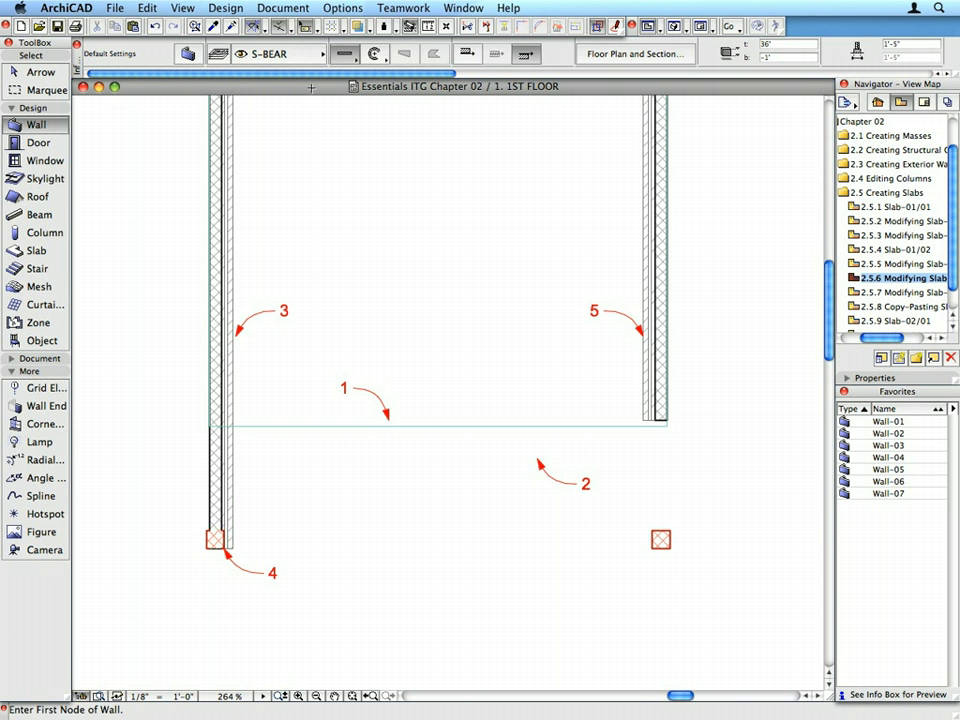
pyautogui.keyDown('shift'); pyautogui.click(660, 392); pyautogui.keyUp('shift')
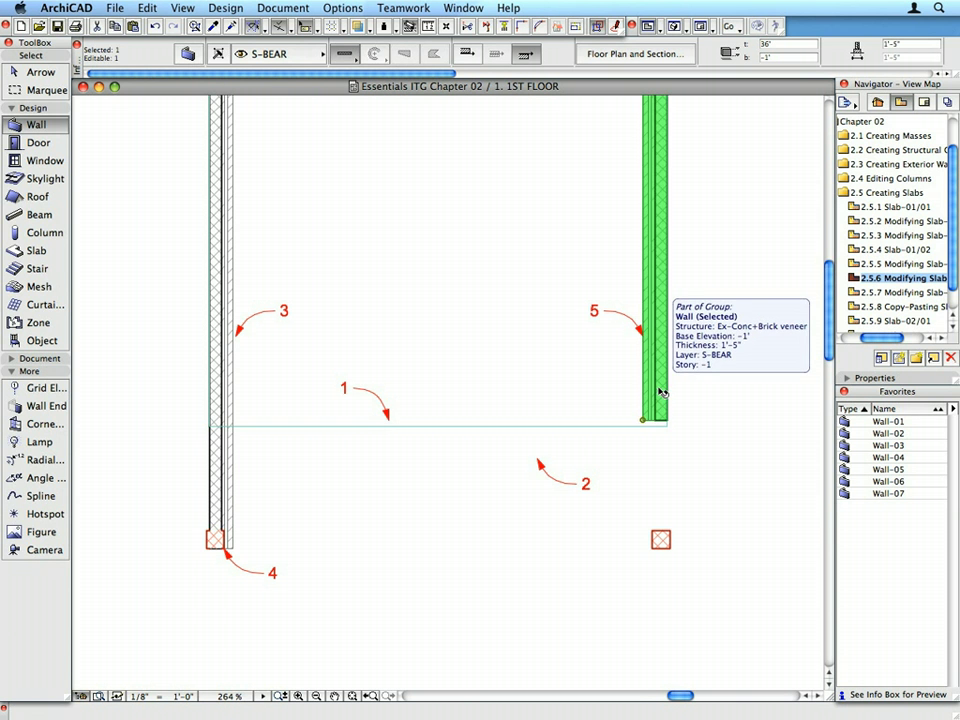
pyautogui.click(141, 6)
pyautogui.moveTo(229, 308)
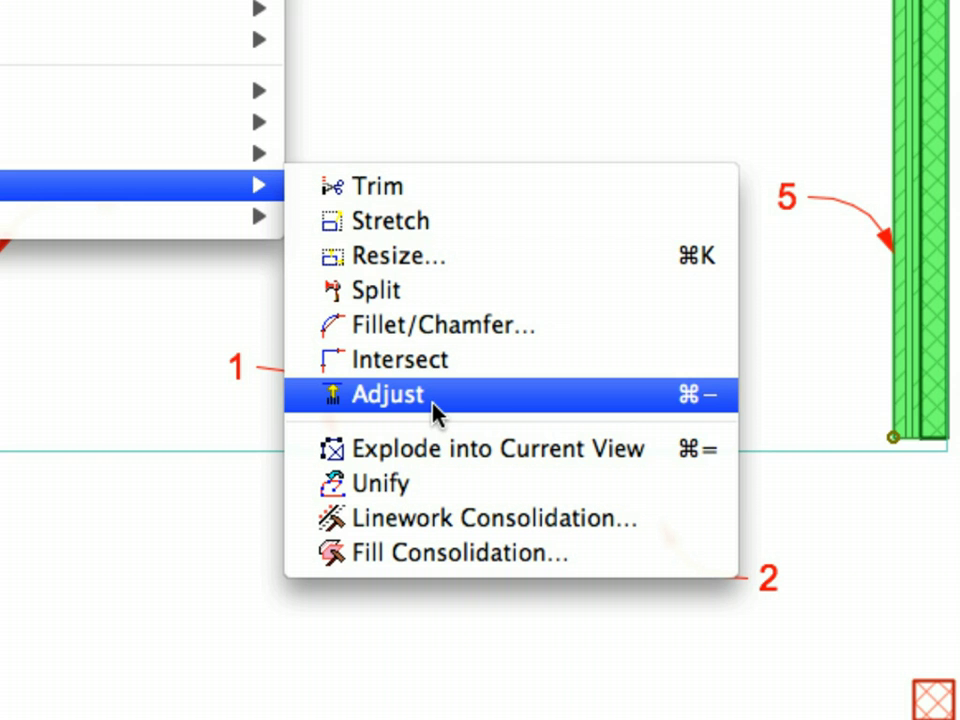
pyautogui.click(432, 400)
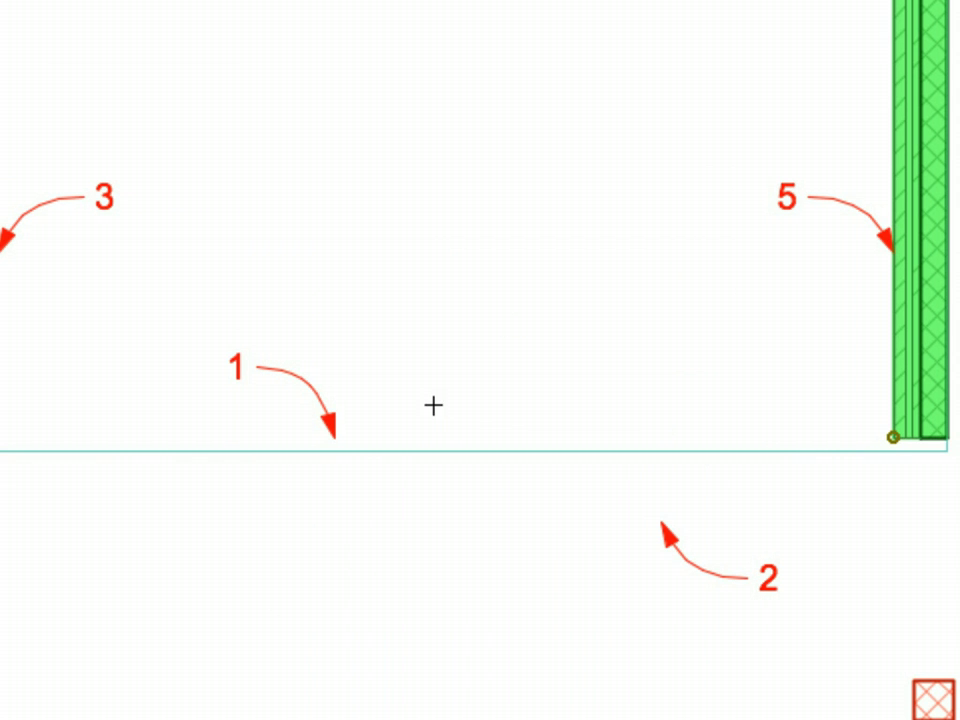
pyautogui.click(839, 452)
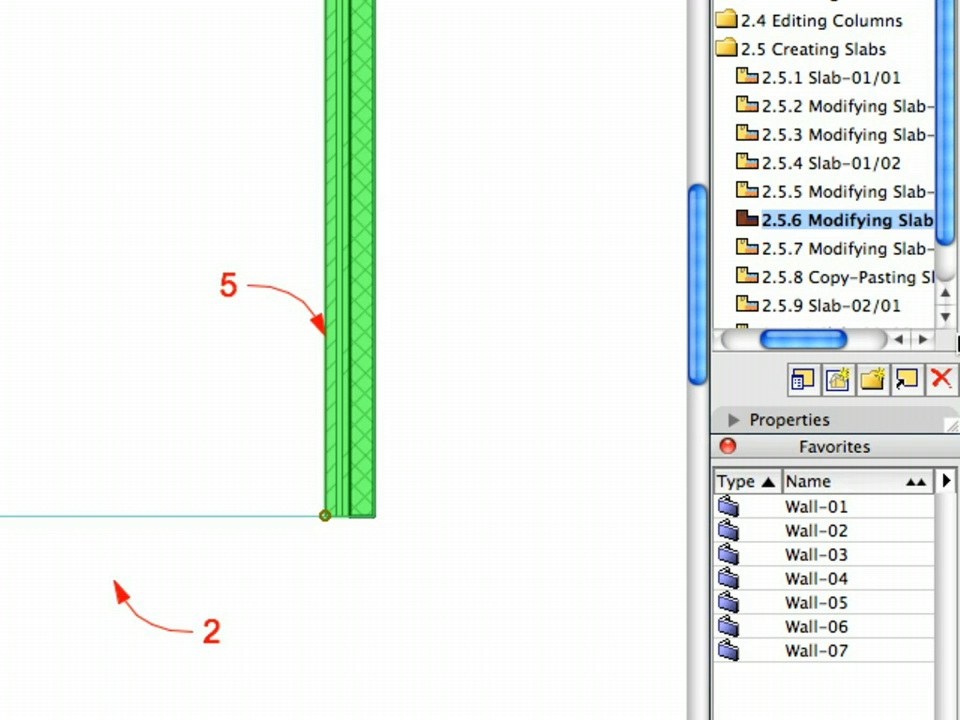
# - Offset the first-floor slab edge back to the wall corner and trim off the wall stub
pyautogui.doubleClick(895, 250)
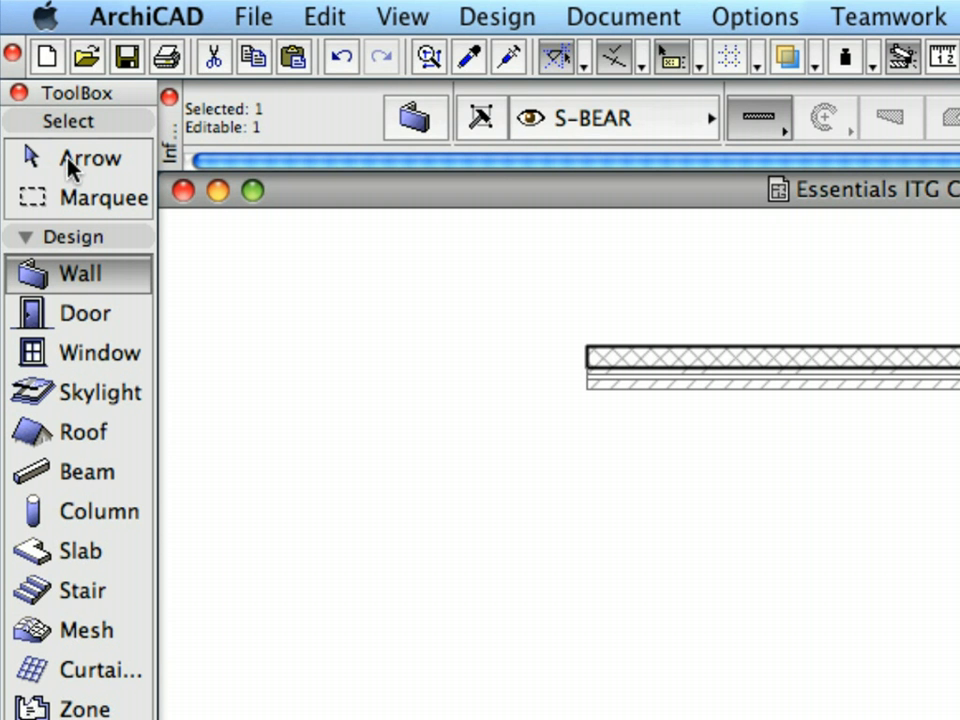
pyautogui.click(70, 160)
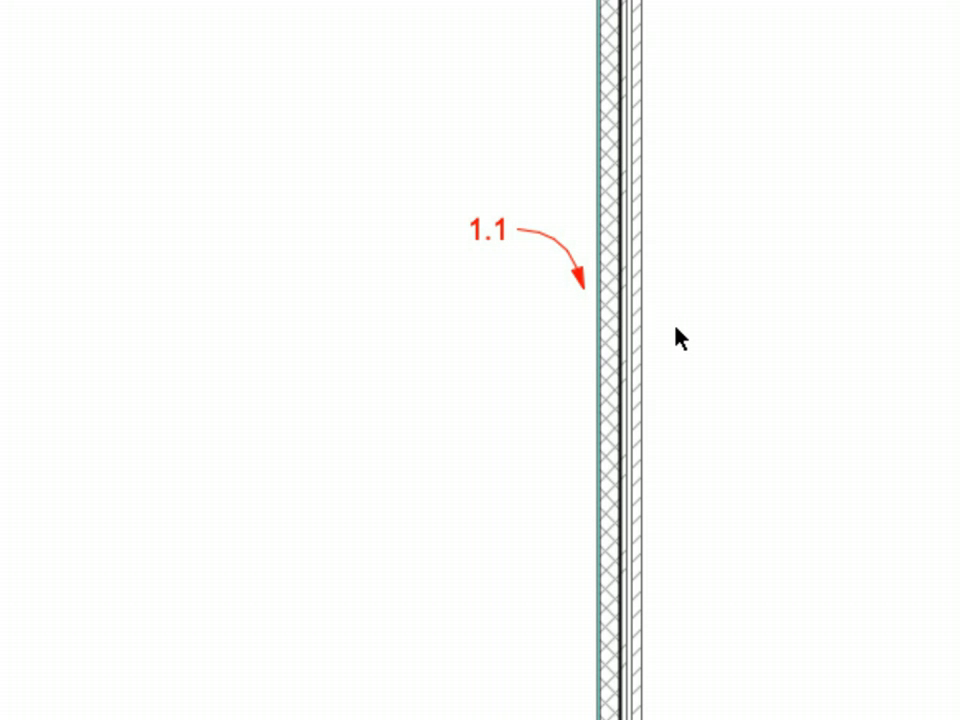
pyautogui.click(543, 320)
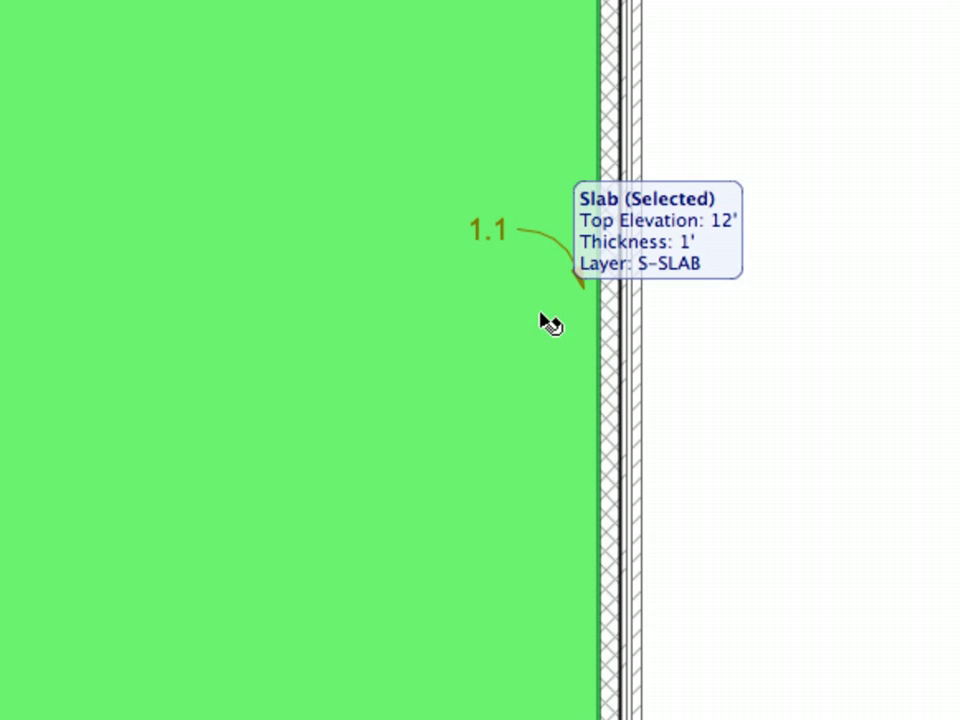
pyautogui.click(597, 321)
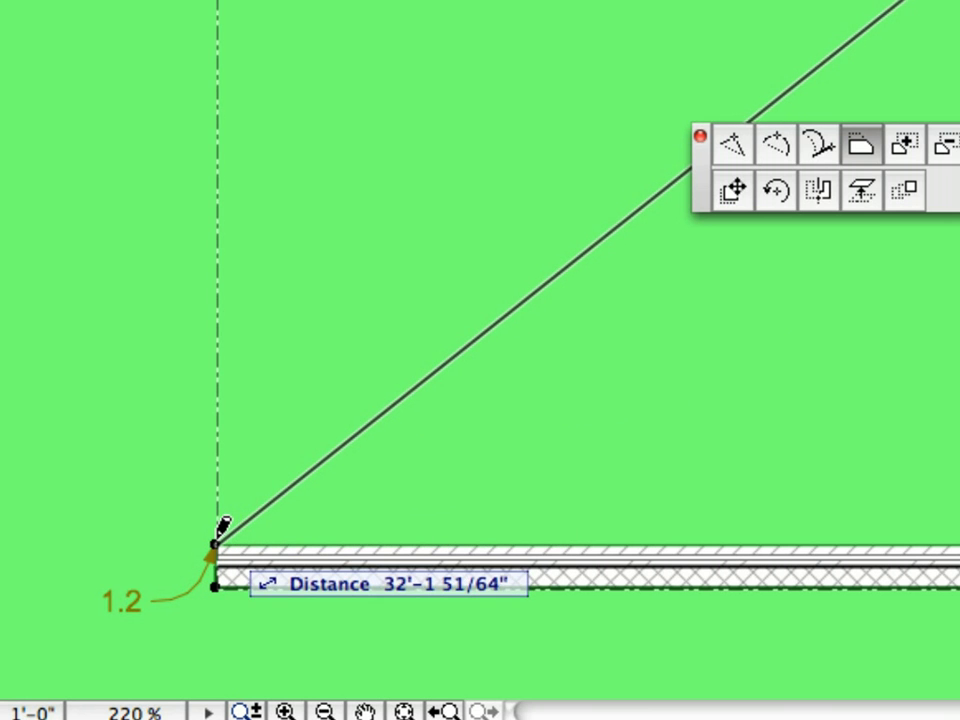
pyautogui.click(215, 541)
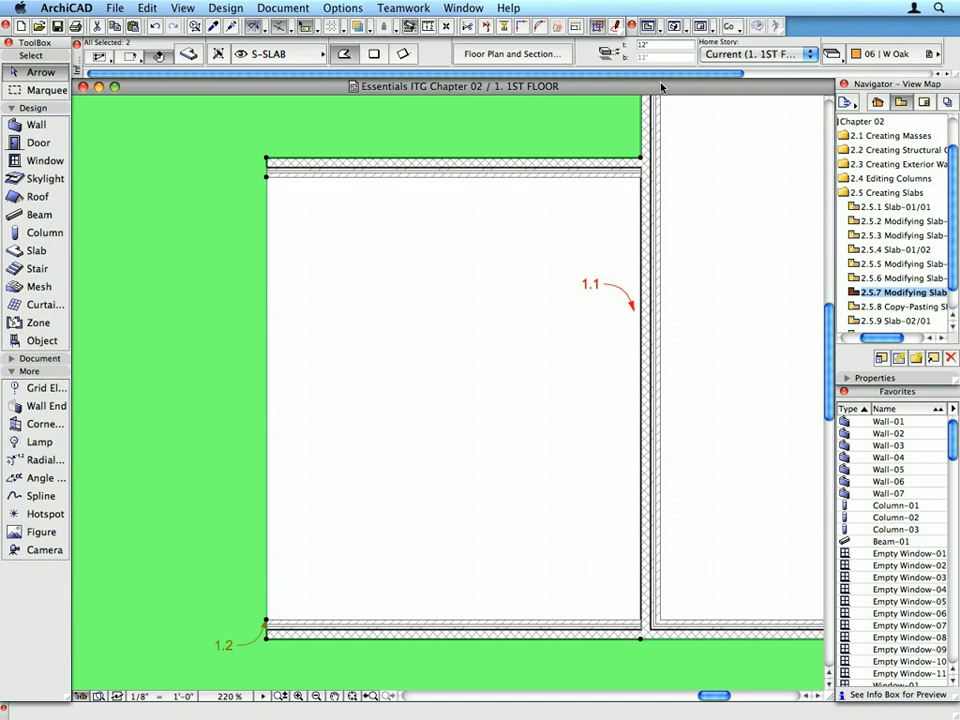
pyautogui.press('Escape')
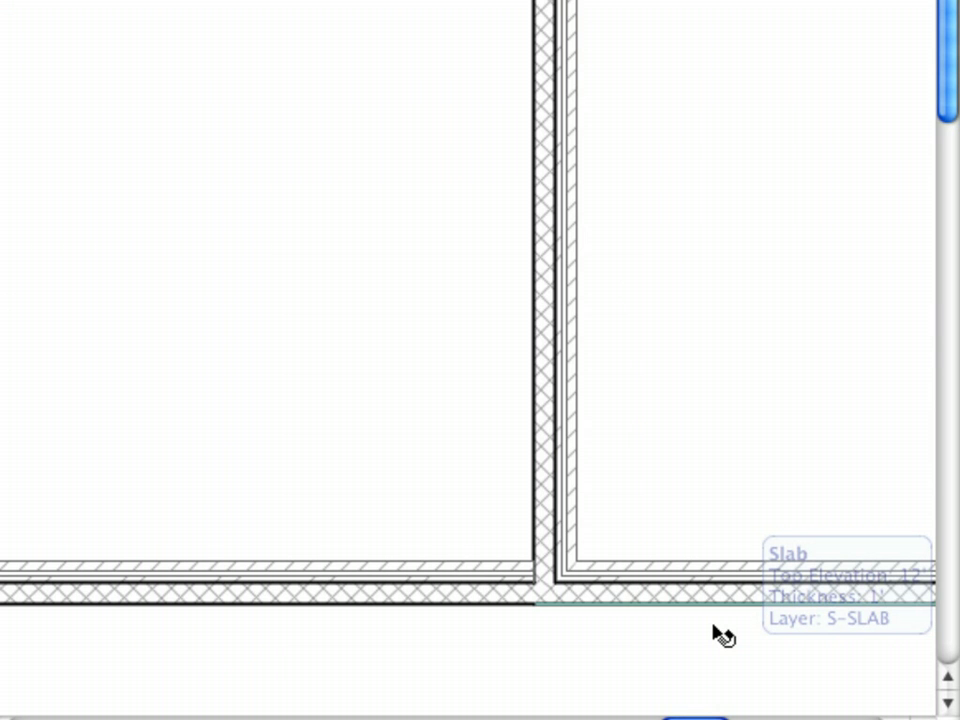
pyautogui.click(579, 516)
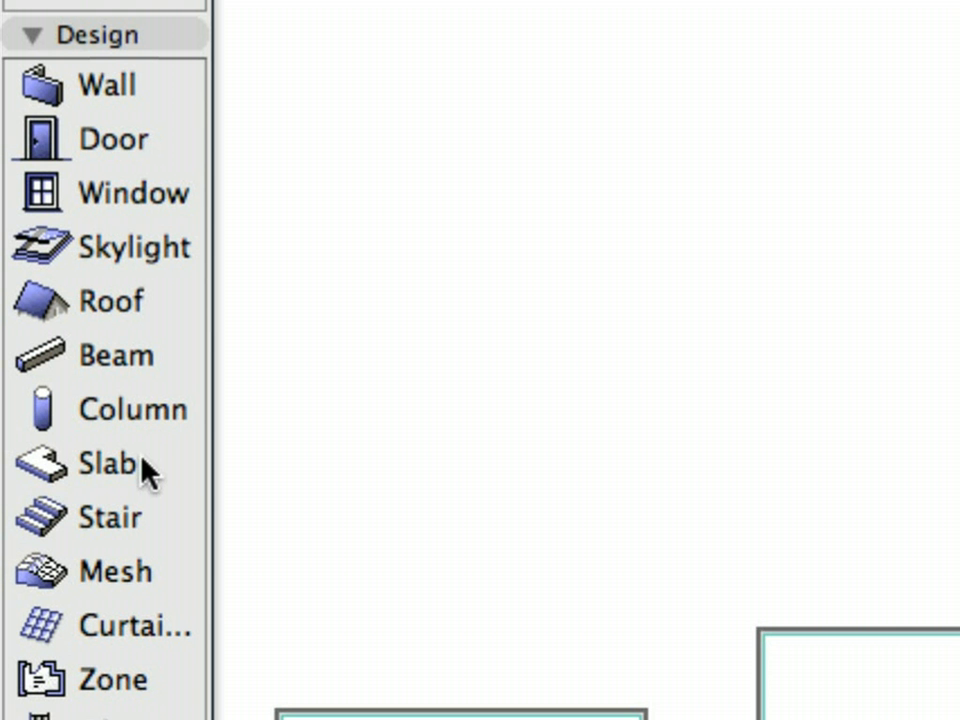
# - Select all slabs on the first floor and copy them
pyautogui.click(142, 468)
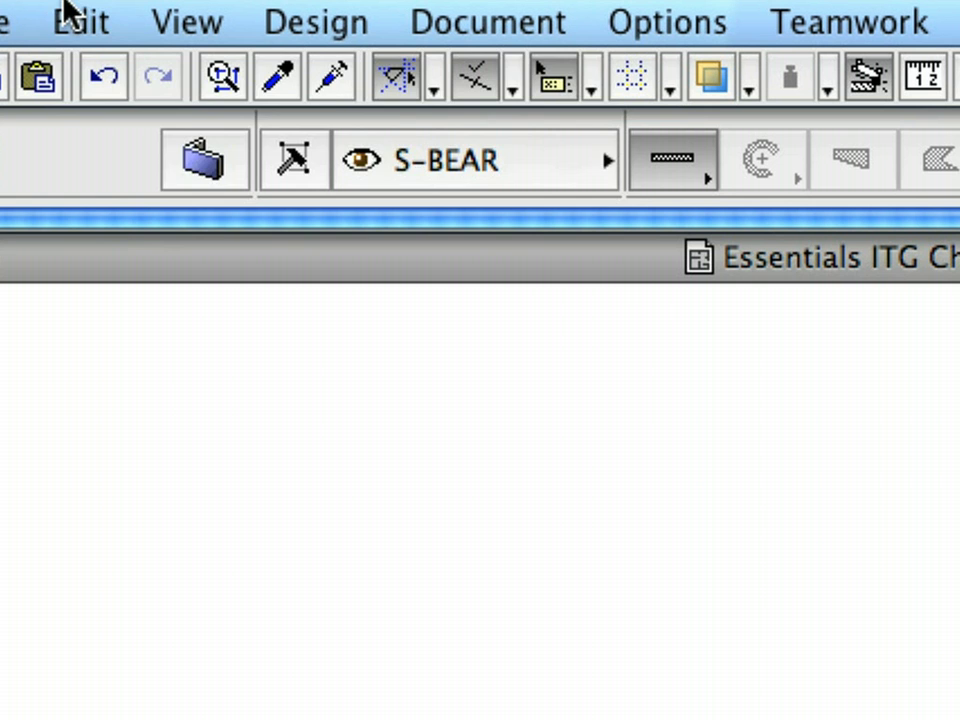
pyautogui.click(66, 12)
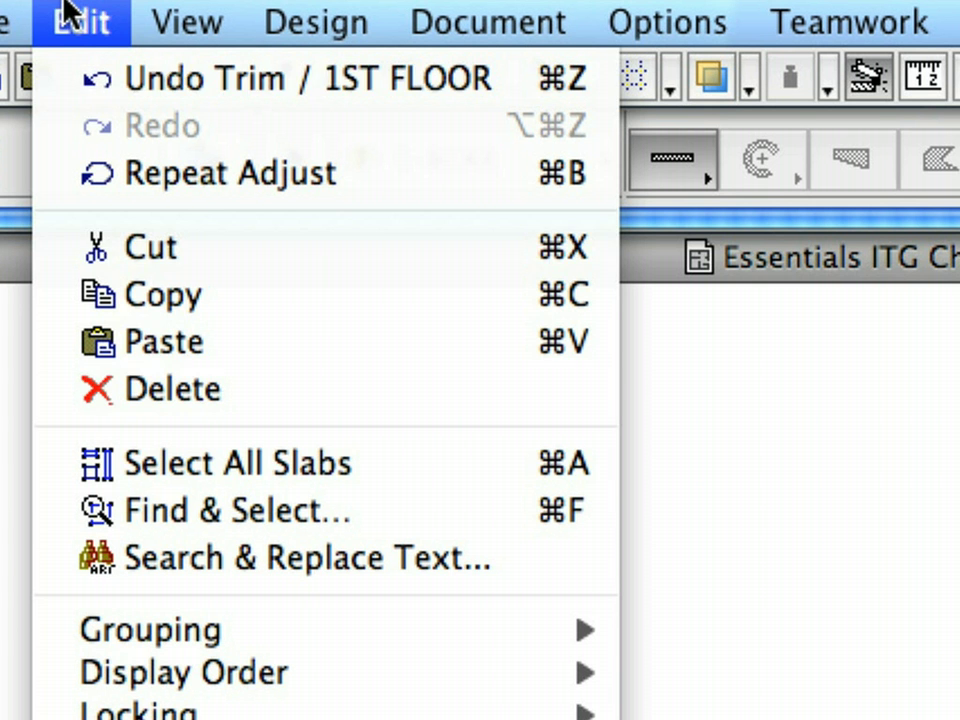
pyautogui.click(414, 452)
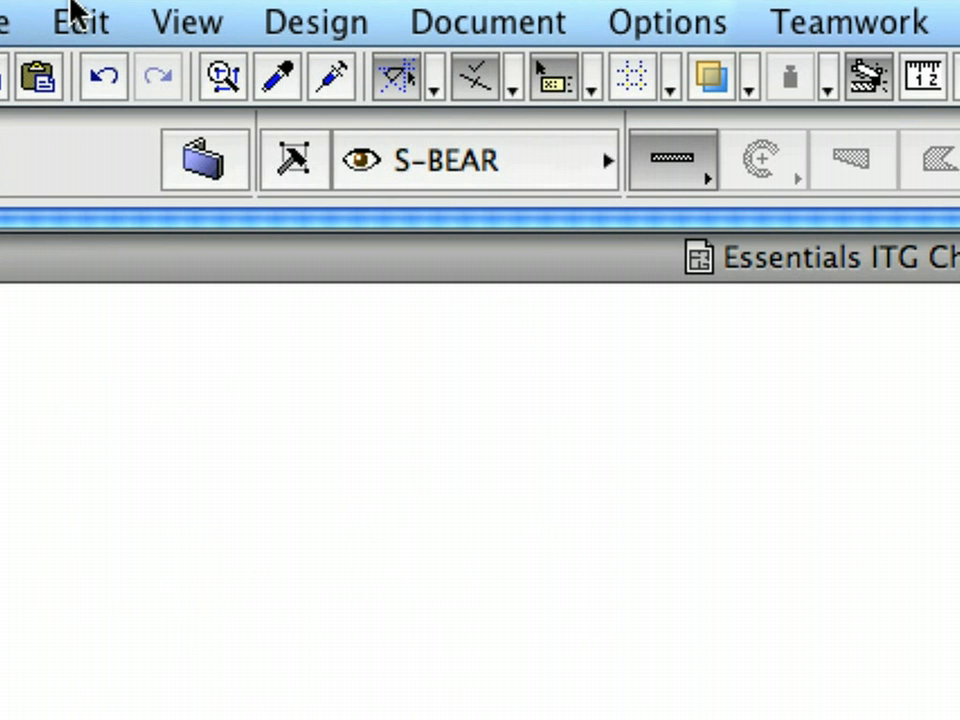
pyautogui.click(78, 20)
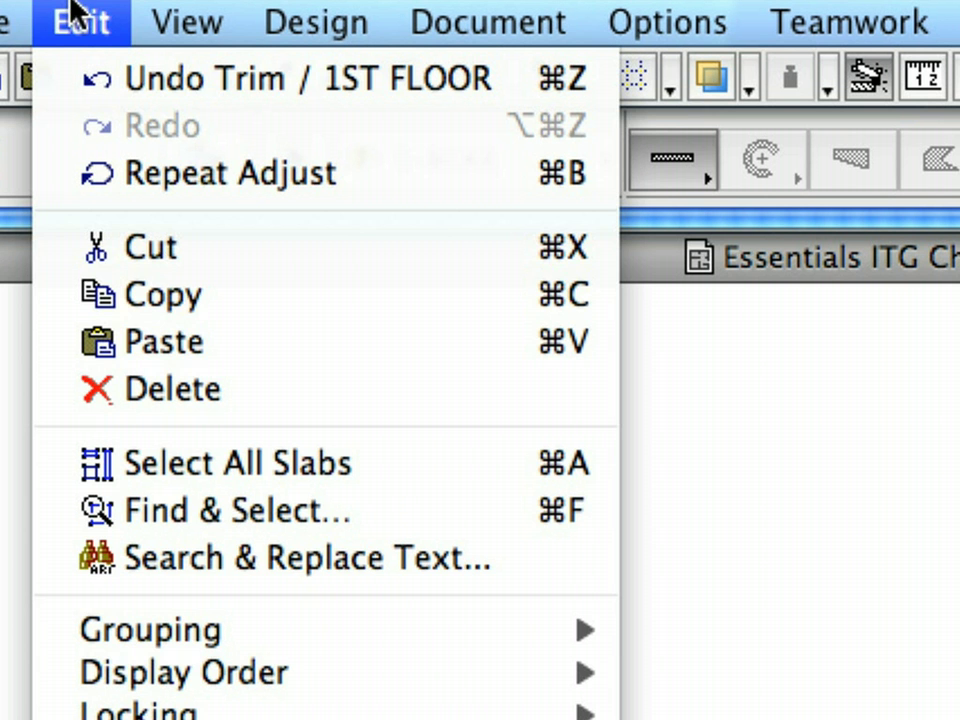
pyautogui.click(266, 295)
# - Go up to the 2nd floor and paste the copied slabs there
pyautogui.click(200, 20)
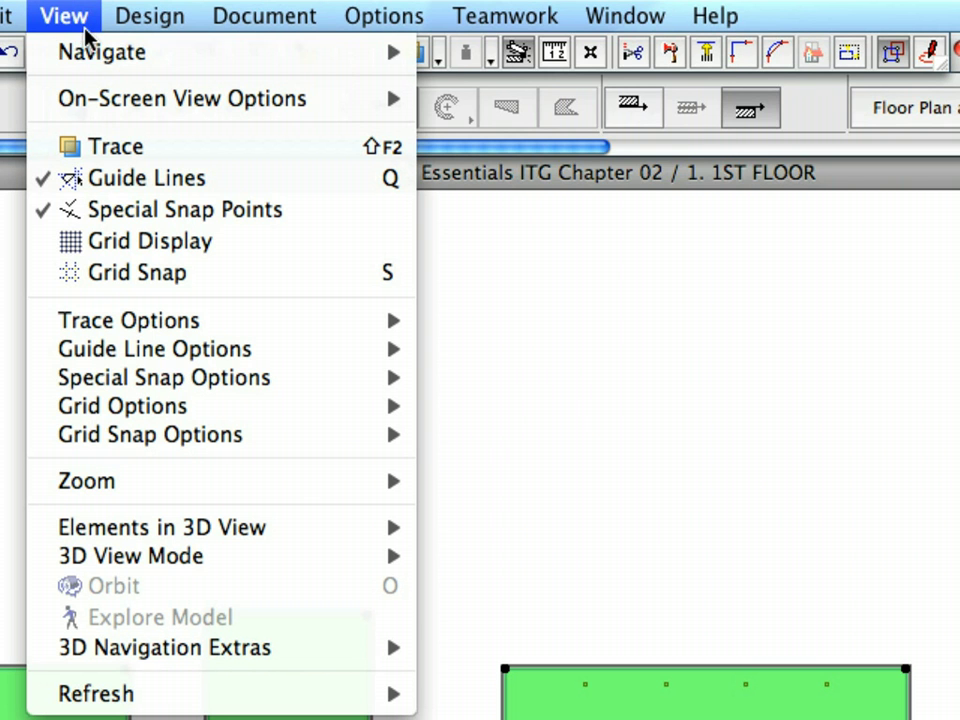
pyautogui.moveTo(98, 51)
pyautogui.moveTo(471, 61)
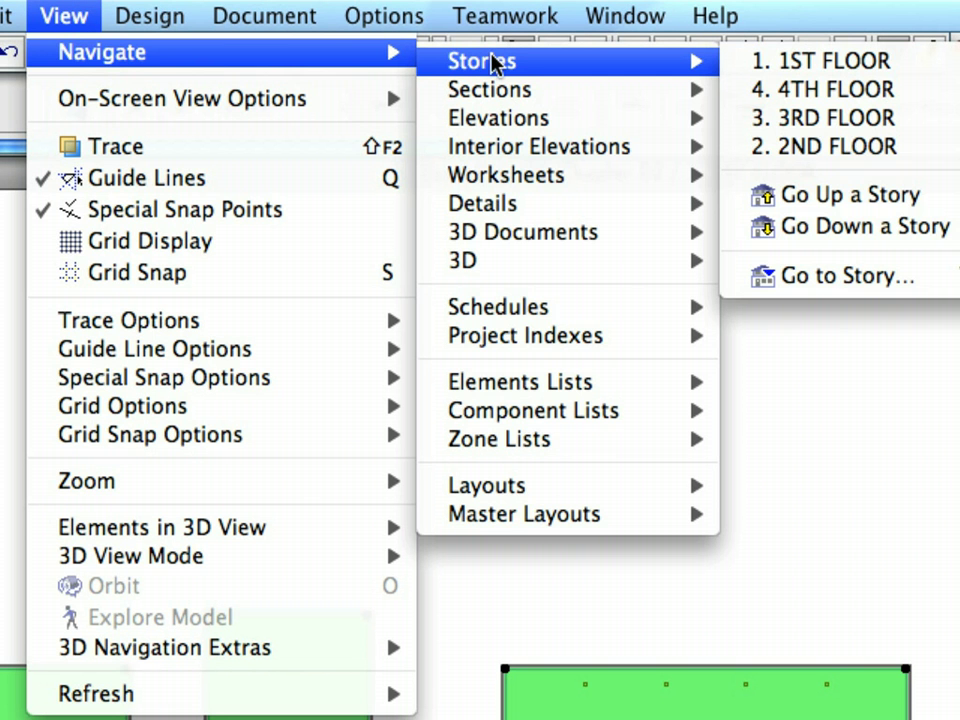
pyautogui.click(938, 205)
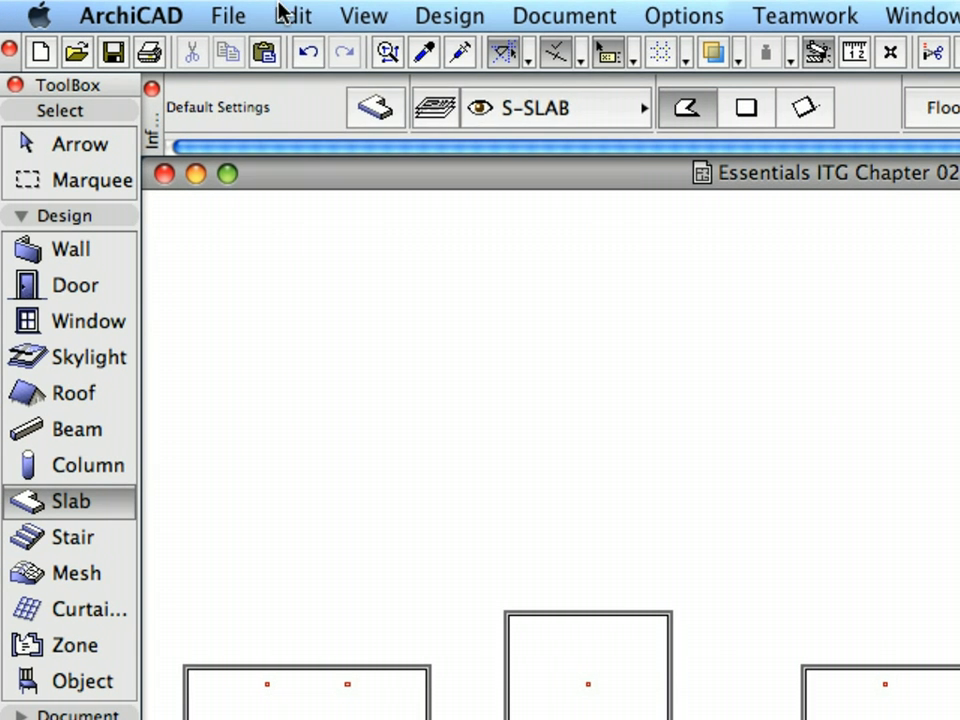
pyautogui.click(283, 14)
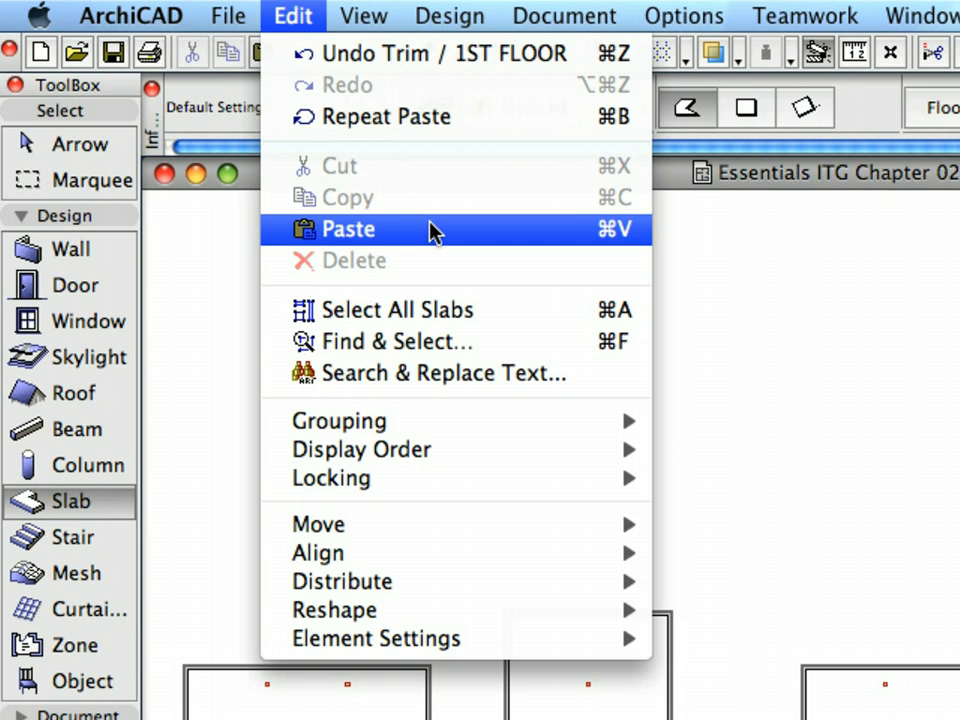
pyautogui.click(432, 231)
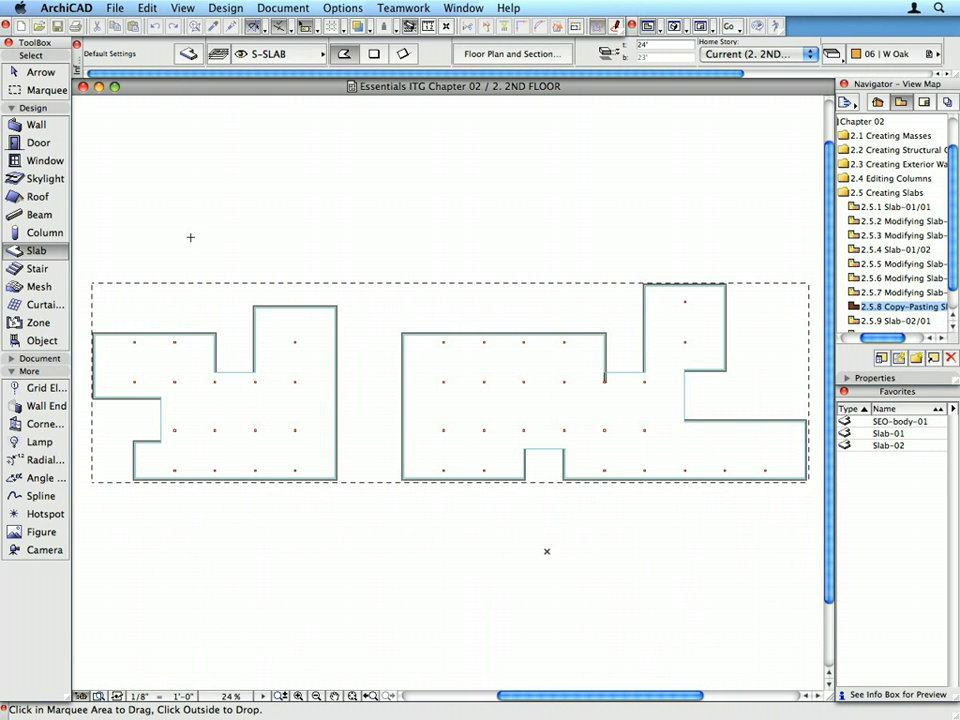
# - Drop the slabs on the 2nd floor, then paste and drop them on the 3rd floor
pyautogui.press('Escape')
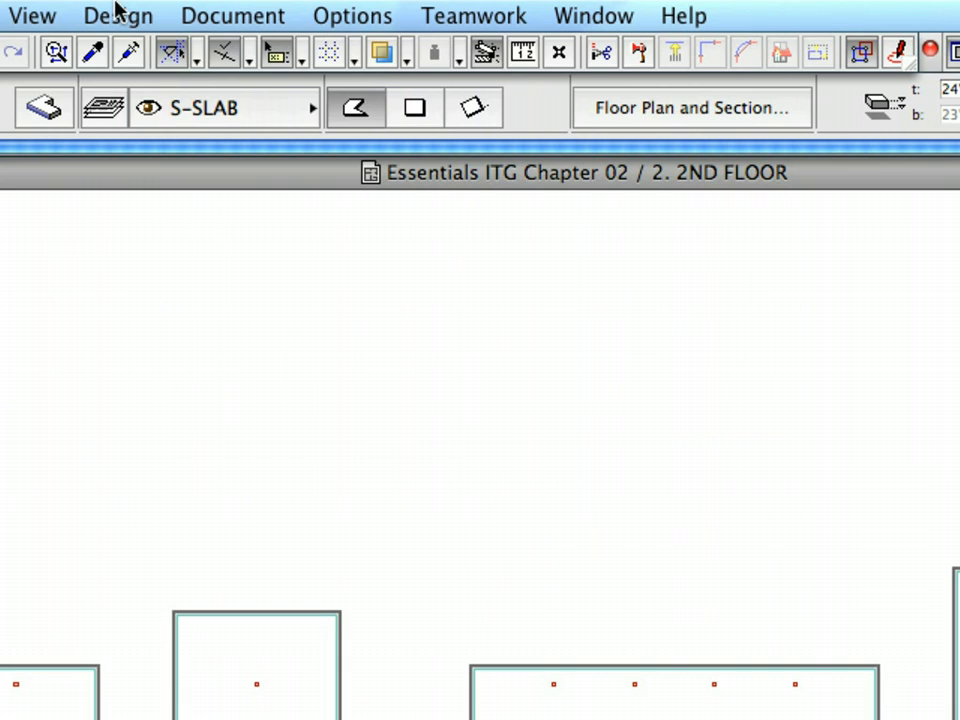
pyautogui.click(190, 7)
pyautogui.moveTo(66, 45)
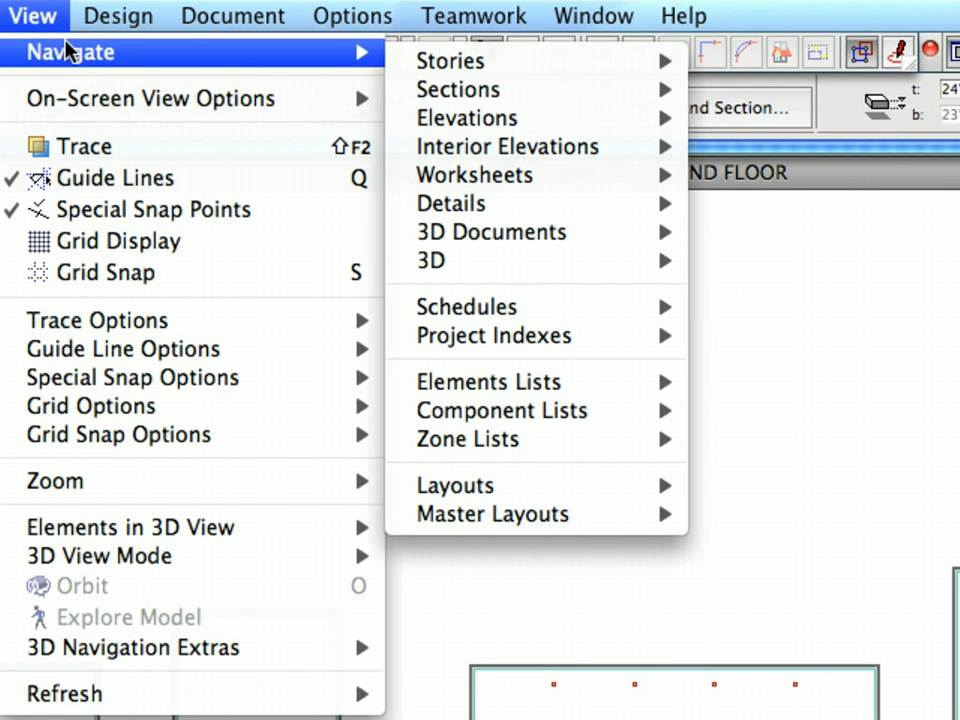
pyautogui.moveTo(440, 64)
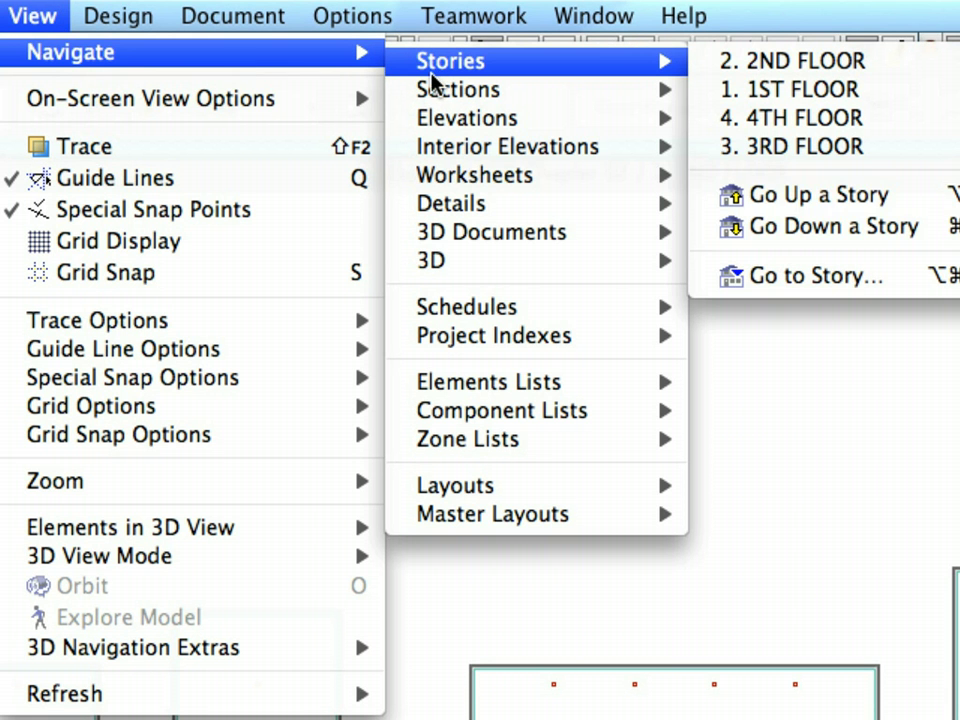
pyautogui.click(803, 212)
pyautogui.click(293, 15)
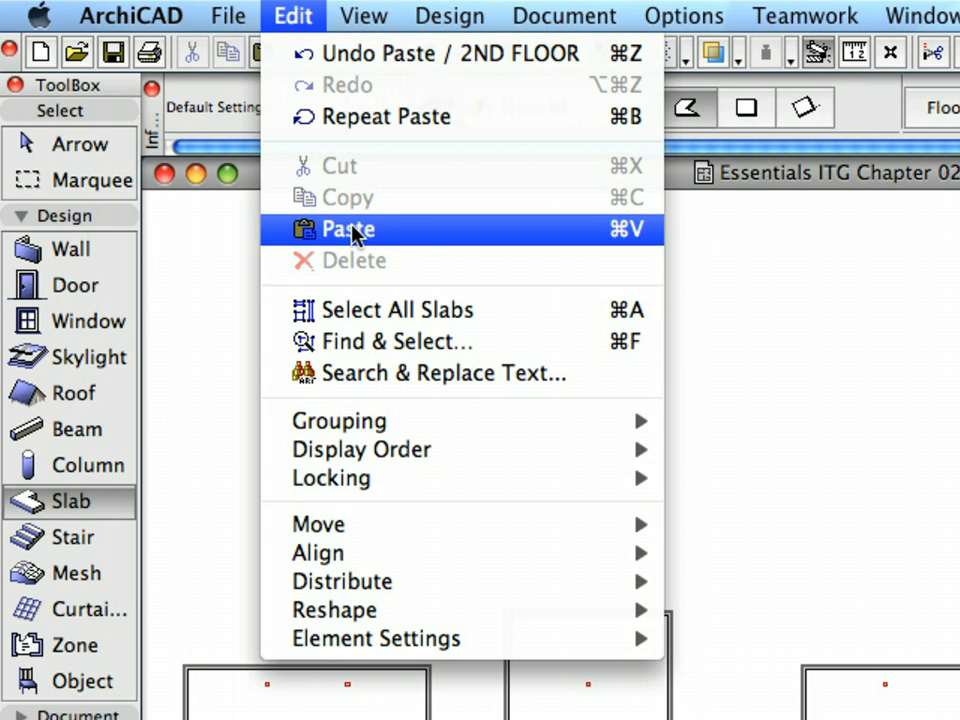
pyautogui.click(352, 232)
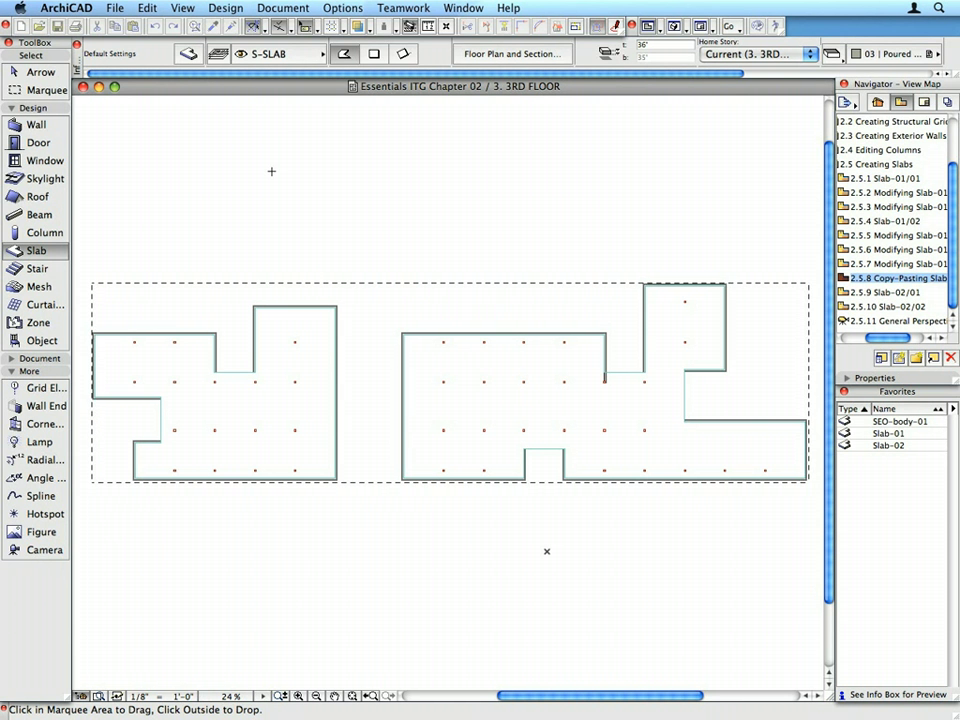
pyautogui.click(271, 171)
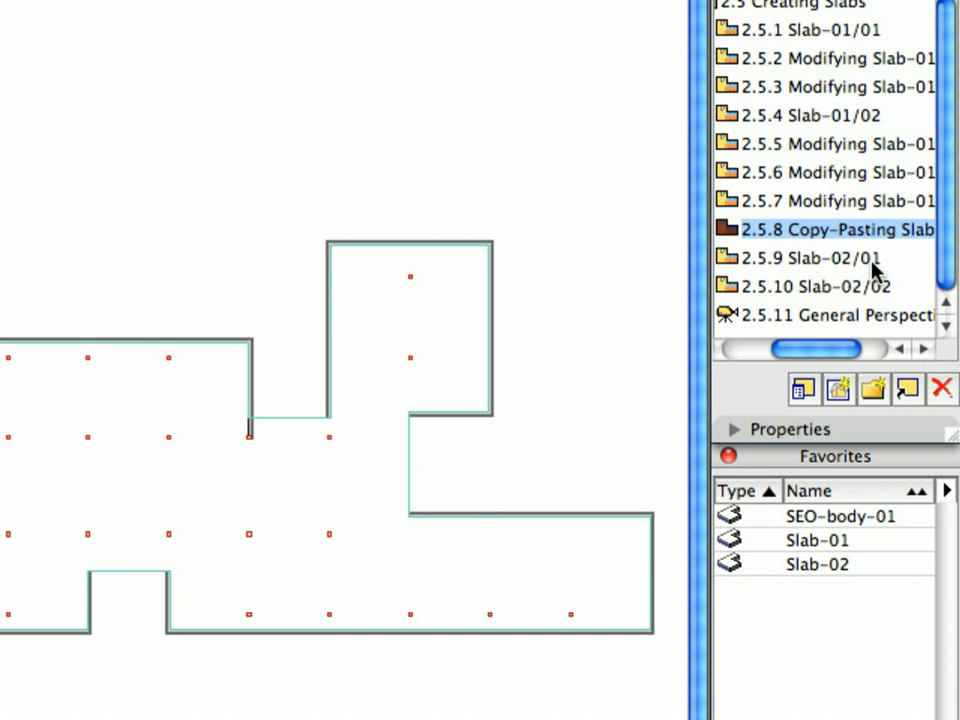
# - Open views Slab-02/01 and Slab-02/02 with the Slab-02 favorite, then the General Perspective 3D view
pyautogui.doubleClick(870, 259)
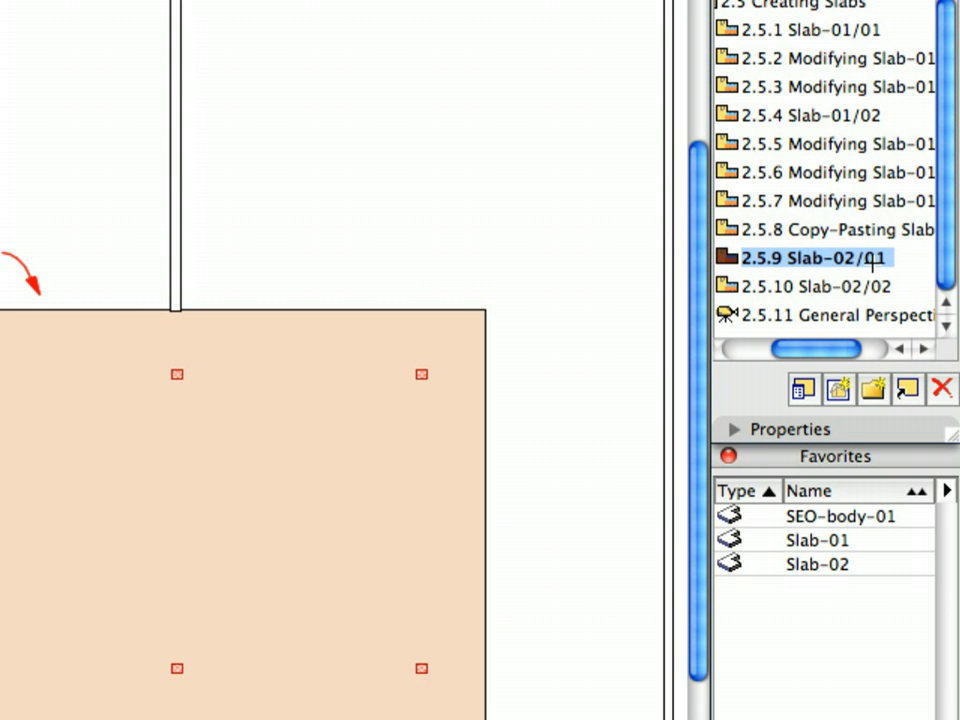
pyautogui.click(874, 562)
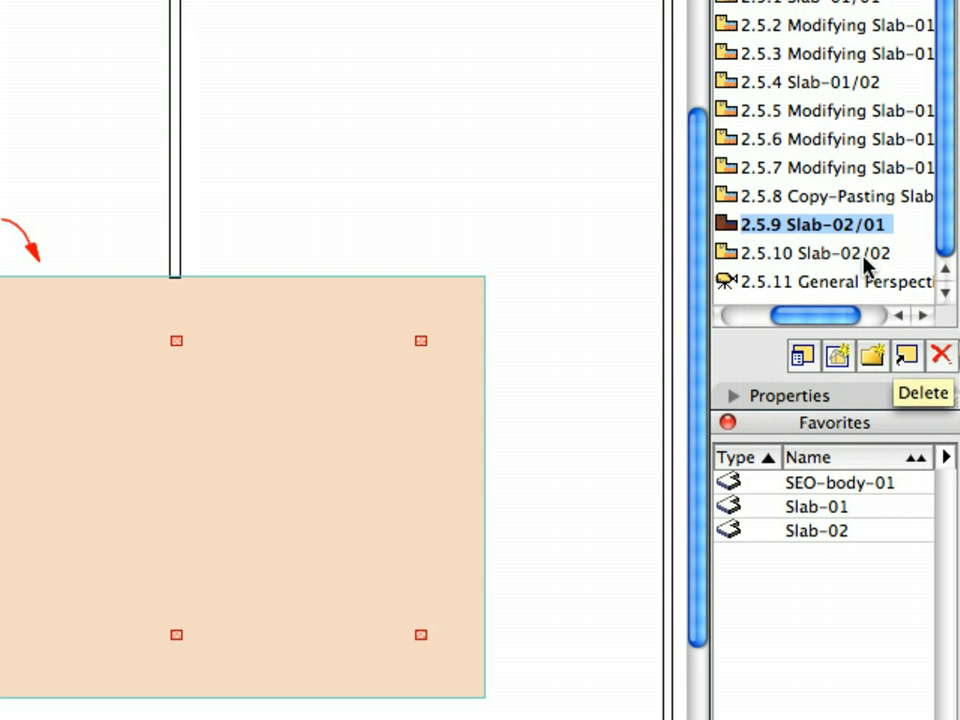
pyautogui.doubleClick(858, 254)
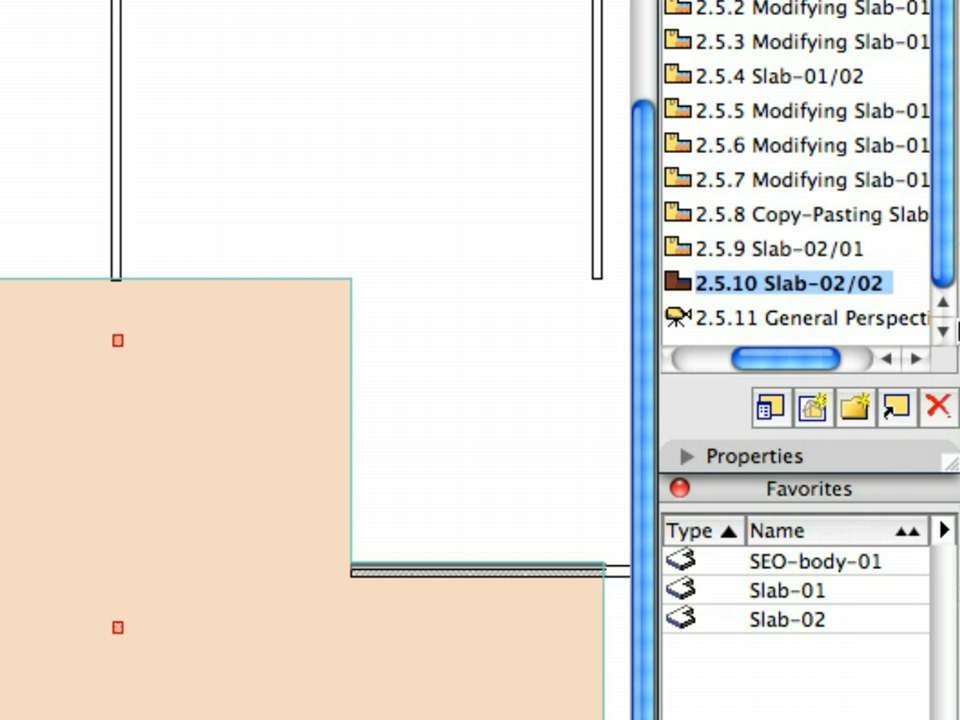
pyautogui.doubleClick(866, 322)
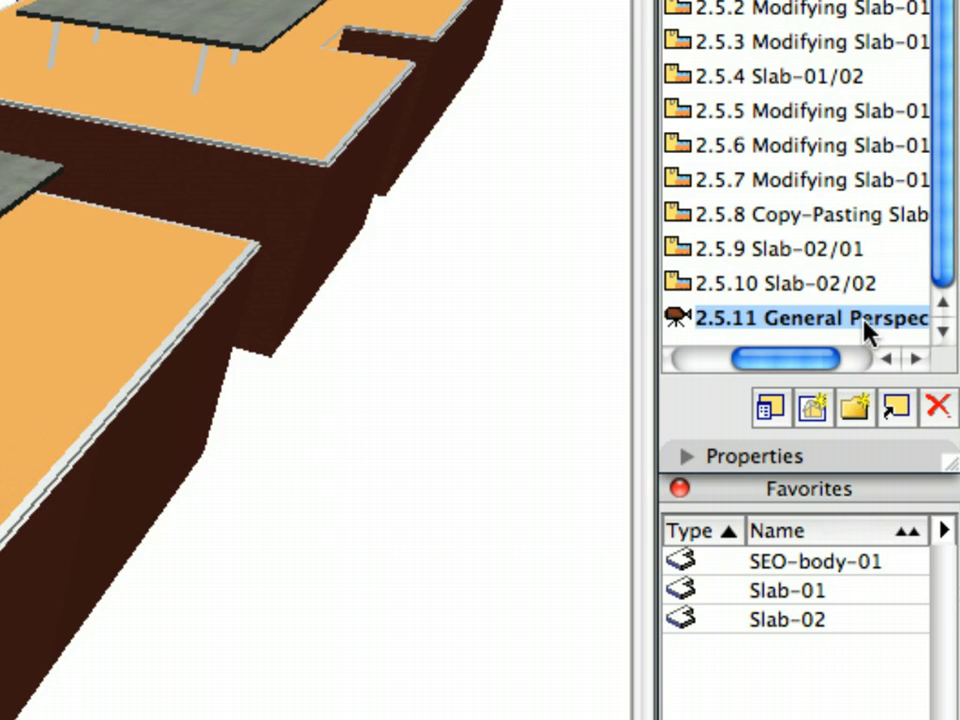